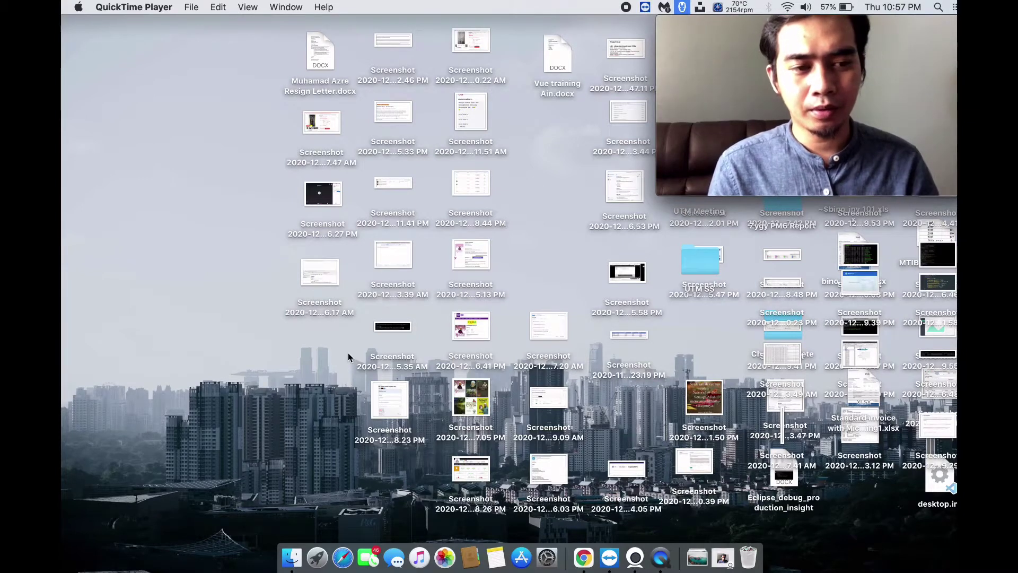
Step: Capture a screenshot of the entire screen to the desktop
{"action": "left_click", "coordinate": [222, 330]}
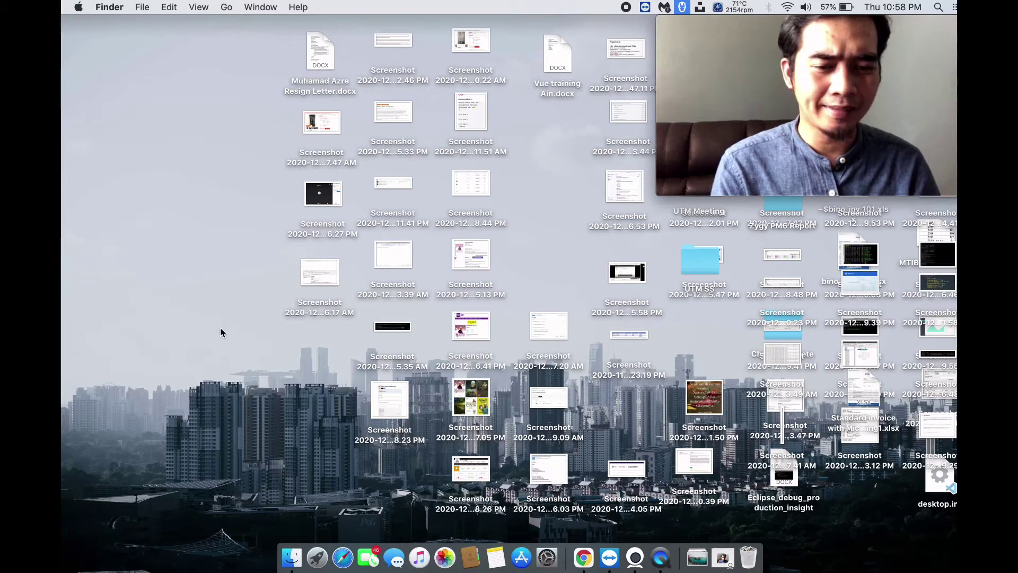
{"action": "key", "text": "super+shift+3"}
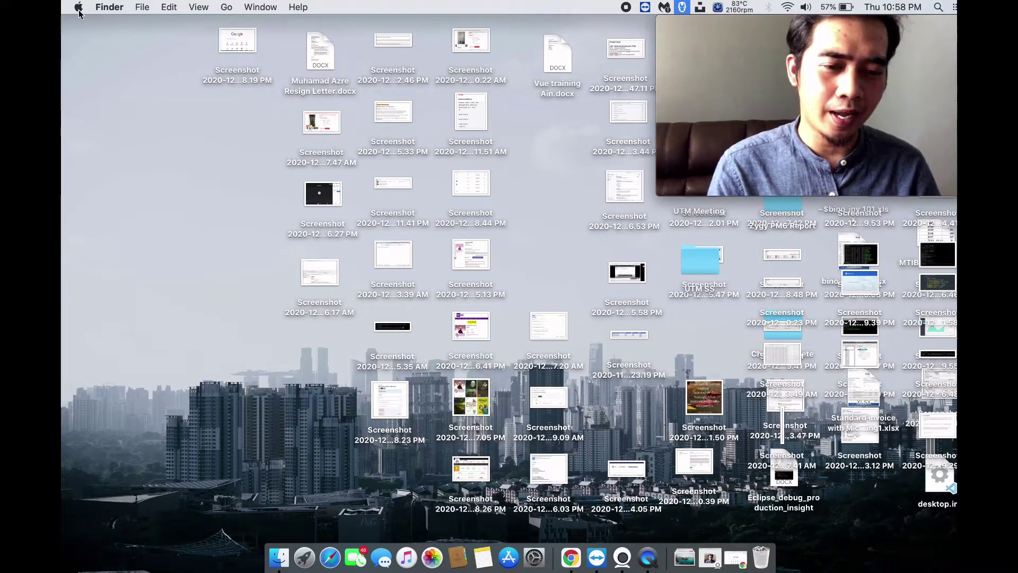
Step: Show the overview of this Mac's system version and hardware specifications
{"action": "left_click", "coordinate": [79, 7]}
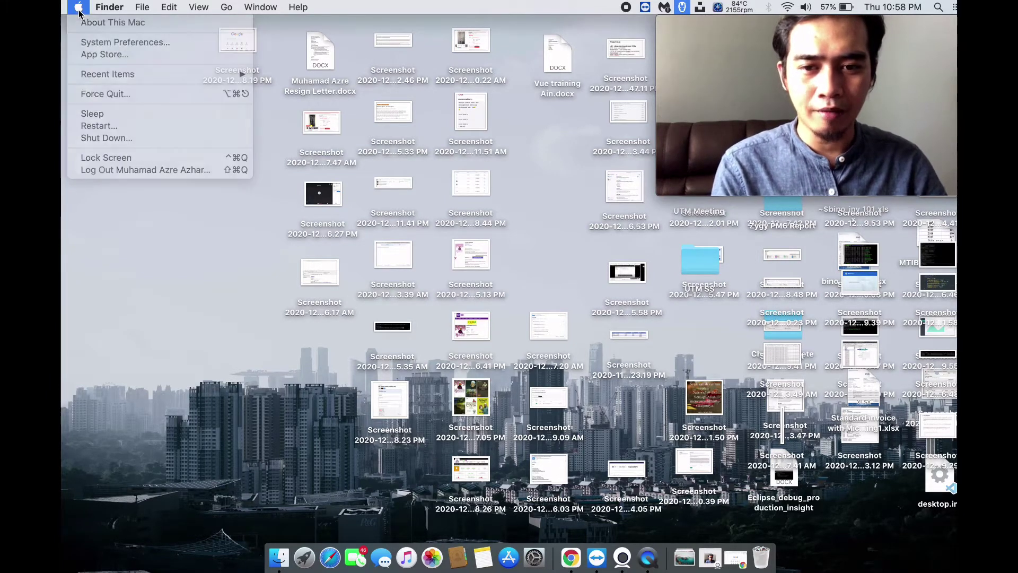
{"action": "left_click", "coordinate": [83, 40]}
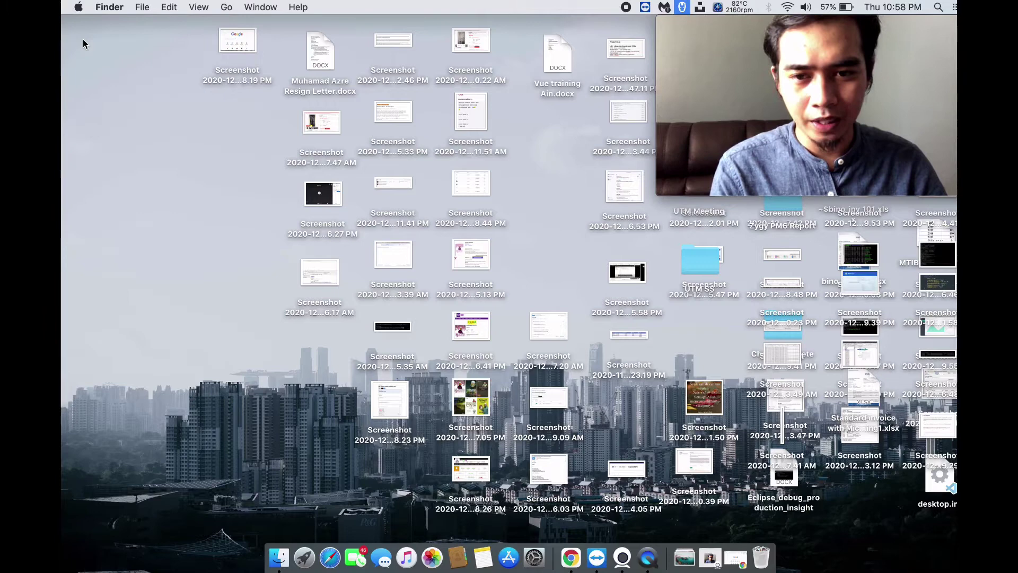
{"action": "left_click", "coordinate": [79, 8]}
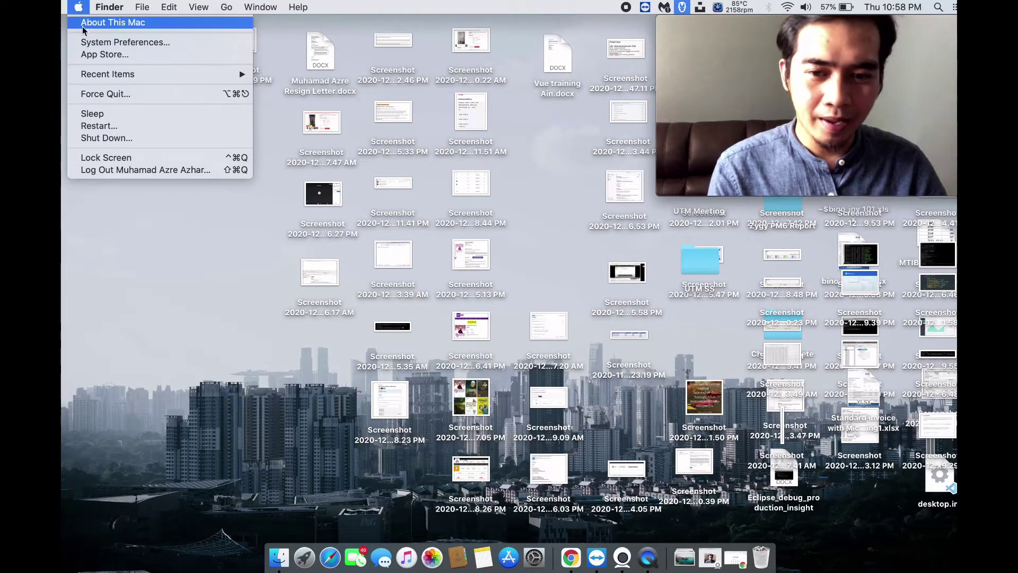
{"action": "left_click", "coordinate": [102, 24]}
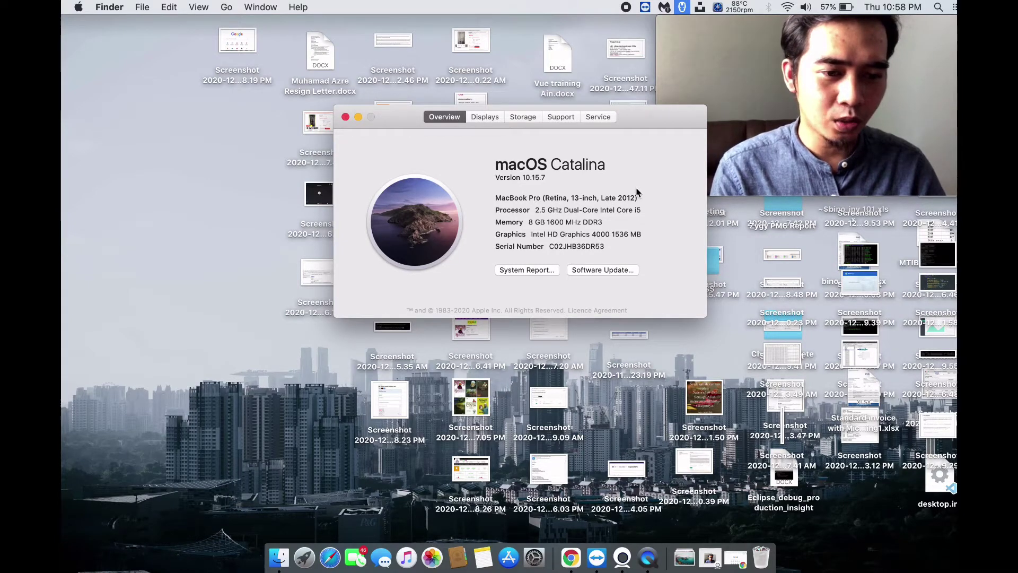
Step: Examine the Macintosh HD storage breakdown for documents, apps, system and other data
{"action": "left_click", "coordinate": [525, 117]}
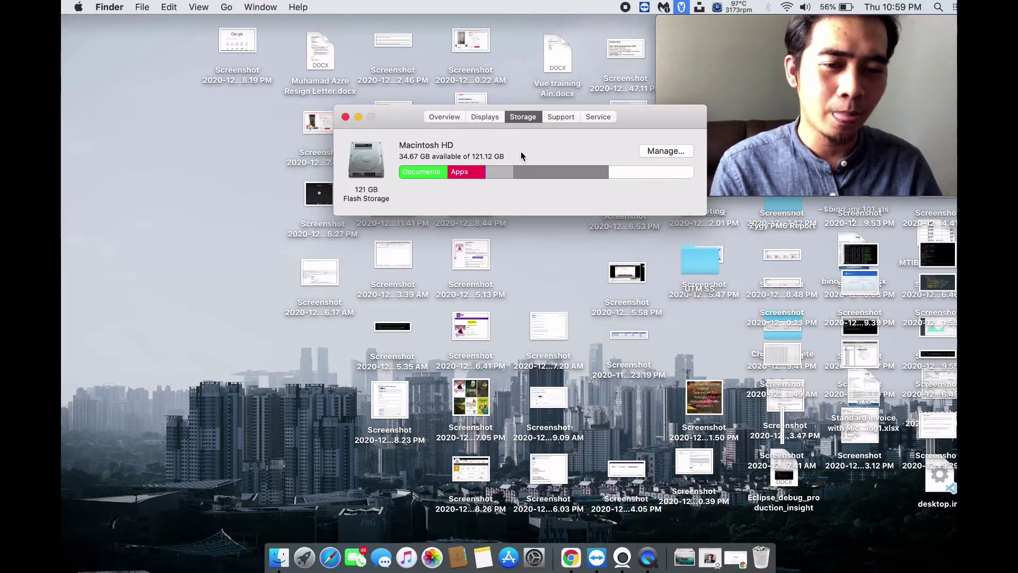
{"action": "mouse_move", "coordinate": [499, 172]}
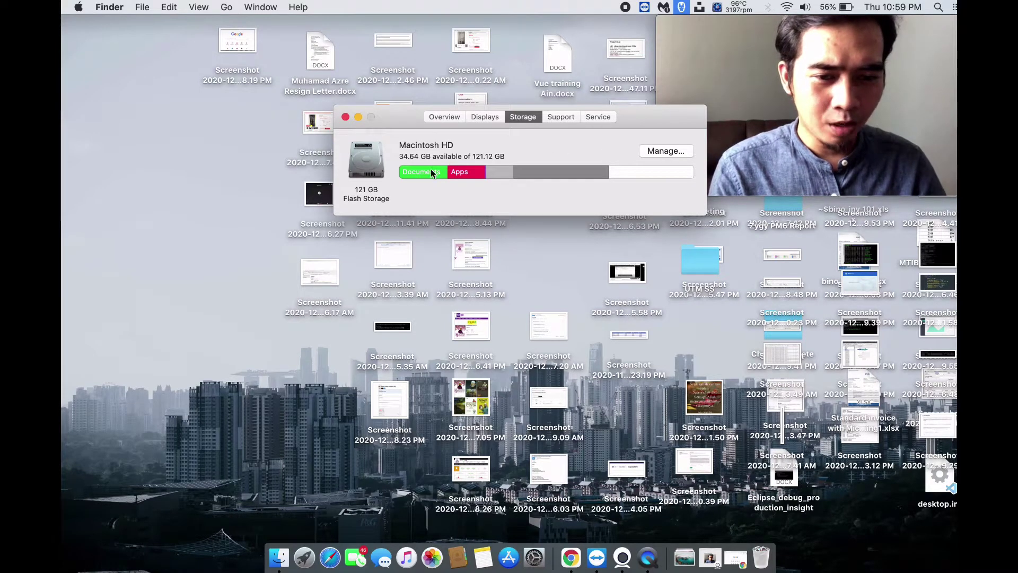
{"action": "mouse_move", "coordinate": [460, 173]}
{"action": "mouse_move", "coordinate": [422, 176]}
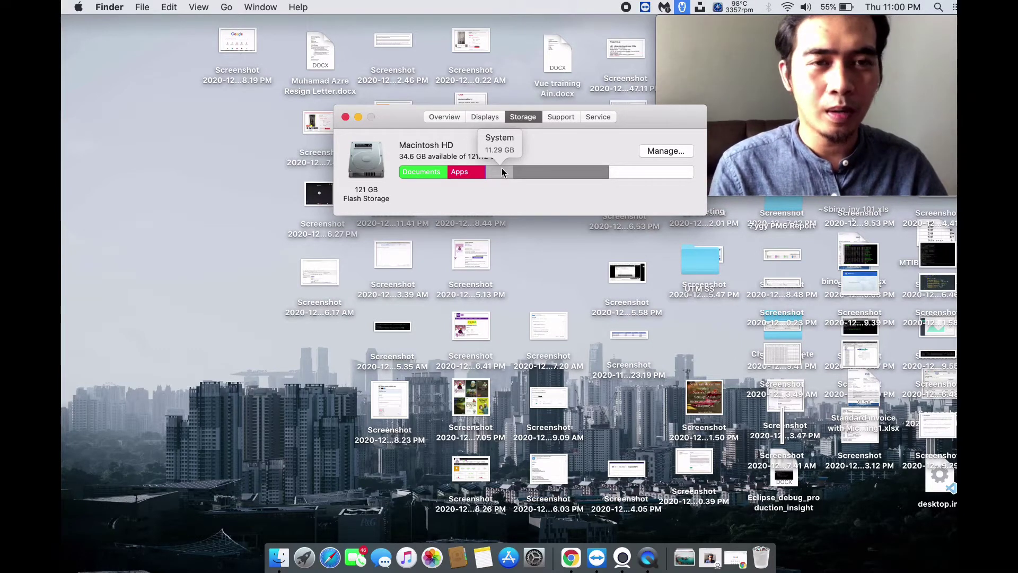
{"action": "mouse_move", "coordinate": [557, 171]}
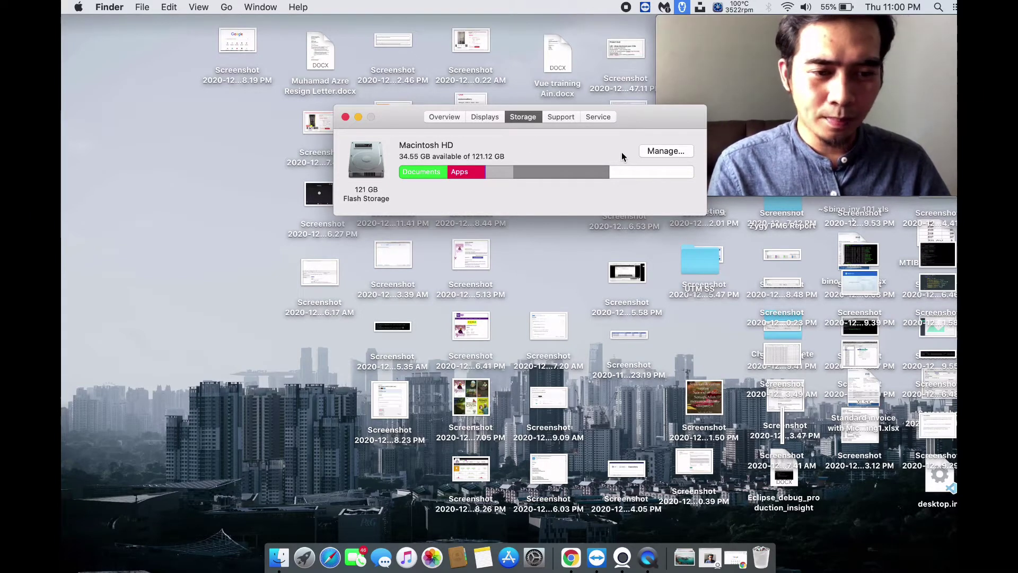
Step: Bring up storage management for Macintosh HD and look through the installed applications and their sizes
{"action": "left_click", "coordinate": [666, 152]}
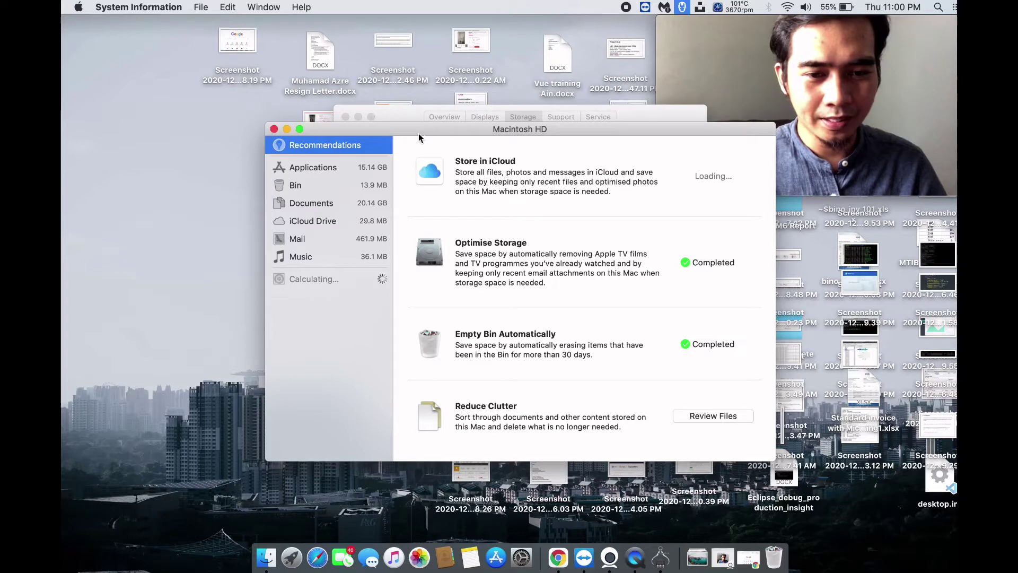
{"action": "left_click", "coordinate": [318, 167]}
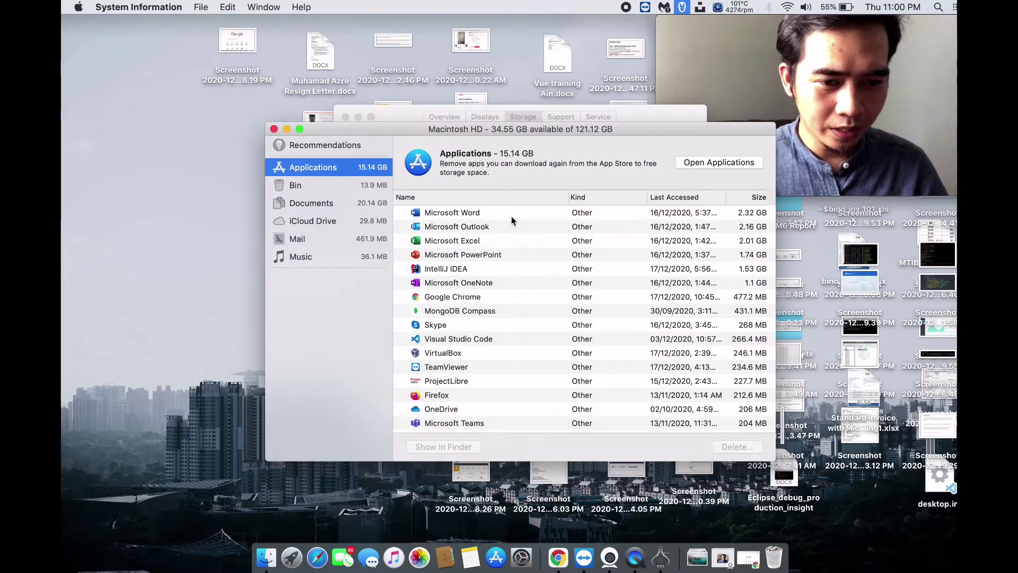
{"action": "key", "text": "Tab"}
{"action": "scroll", "coordinate": [511, 325], "scroll_direction": "down", "scroll_amount": 15}
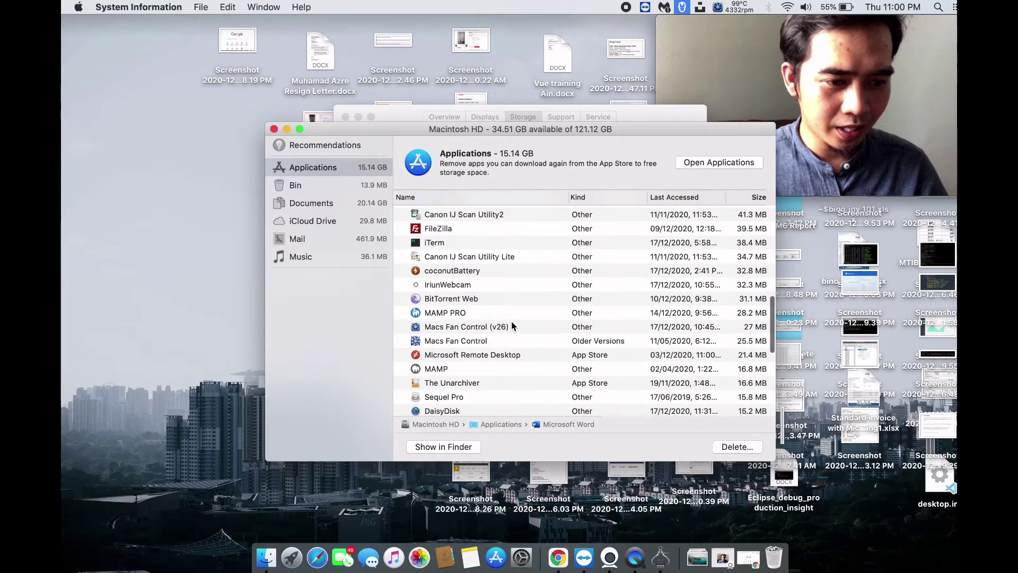
{"action": "scroll", "coordinate": [511, 322], "scroll_direction": "up", "scroll_amount": 5}
{"action": "scroll", "coordinate": [511, 320], "scroll_direction": "up", "scroll_amount": 10}
{"action": "scroll", "coordinate": [495, 323], "scroll_direction": "down", "scroll_amount": 15}
{"action": "scroll", "coordinate": [496, 323], "scroll_direction": "up", "scroll_amount": 15}
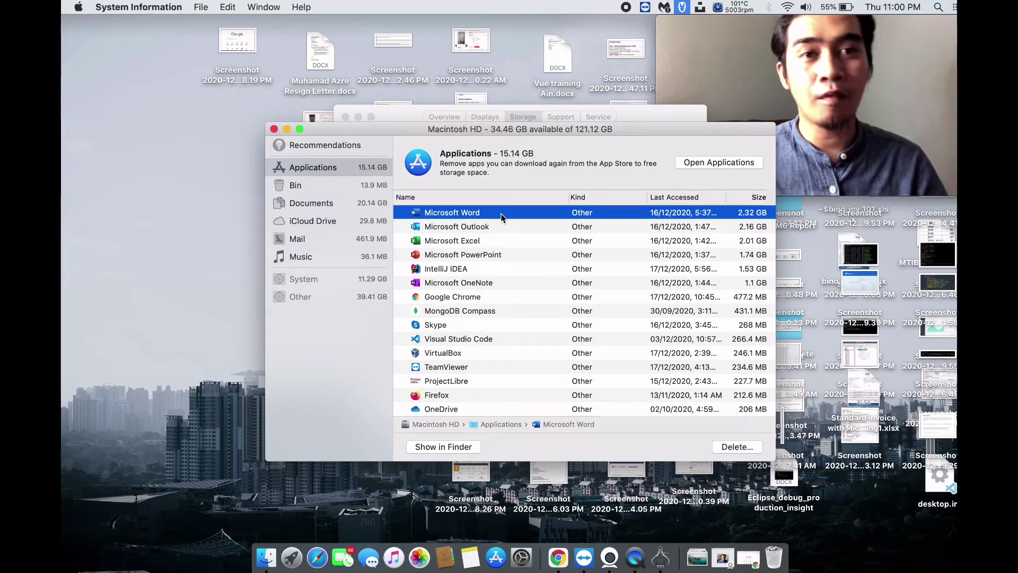
Step: Extend the Microsoft Word selection in the applications list to include Outlook, Excel and PowerPoint
{"action": "left_click", "coordinate": [565, 222], "text": "shift"}
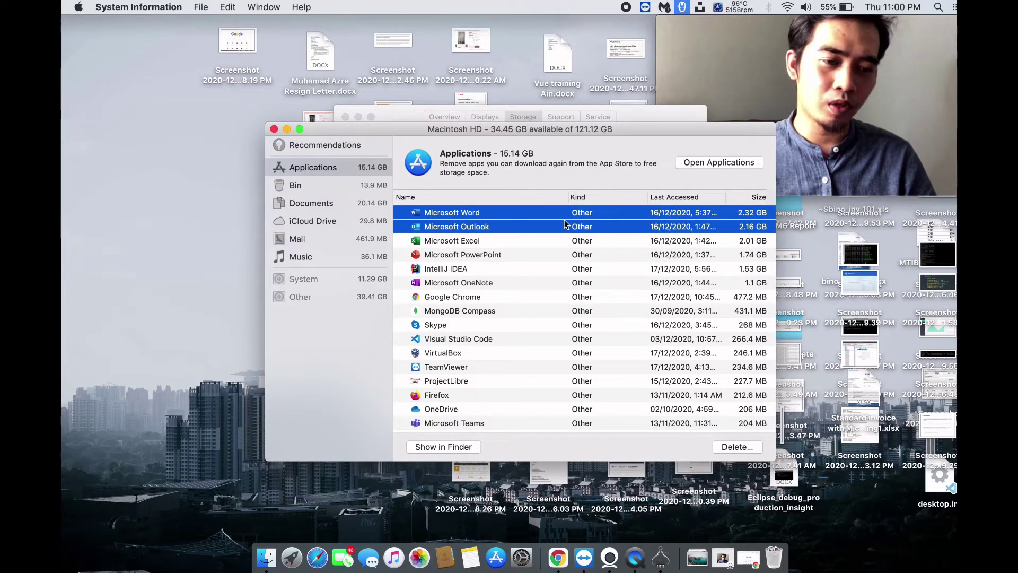
{"action": "key", "text": "shift+Down"}
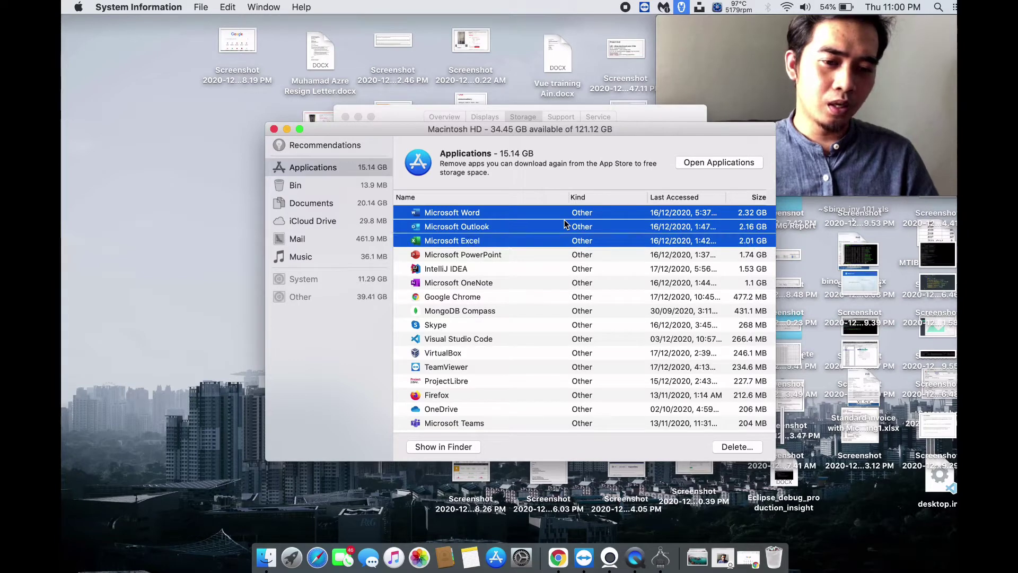
{"action": "key", "text": "shift+Down"}
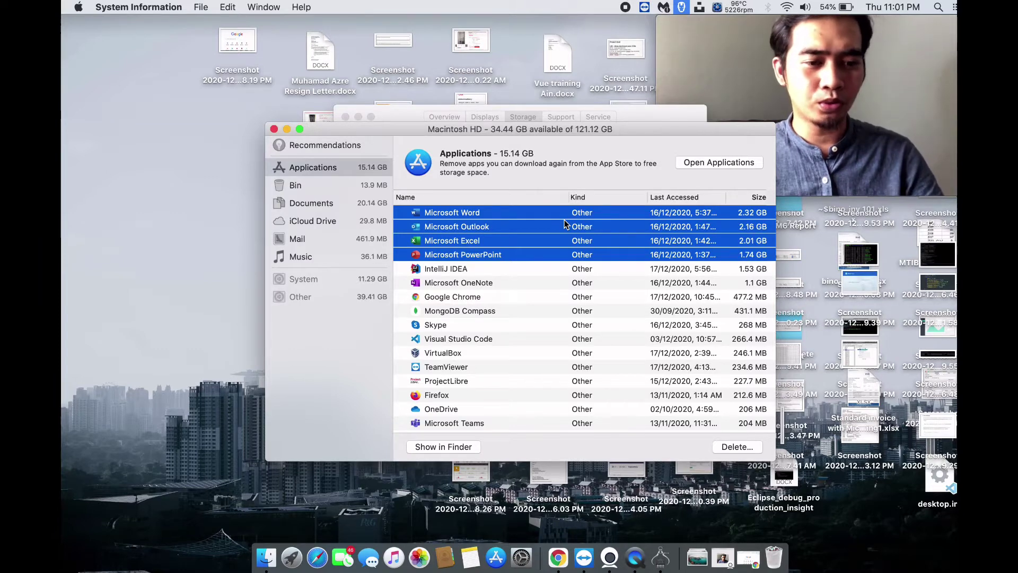
Step: Review the applications list for unneeded programs, selecting Opera Installer and then Microsoft Word as deletion candidates
{"action": "key", "text": "Down"}
{"action": "scroll", "coordinate": [511, 254], "scroll_direction": "up", "scroll_amount": 2}
{"action": "scroll", "coordinate": [512, 254], "scroll_direction": "down", "scroll_amount": 15}
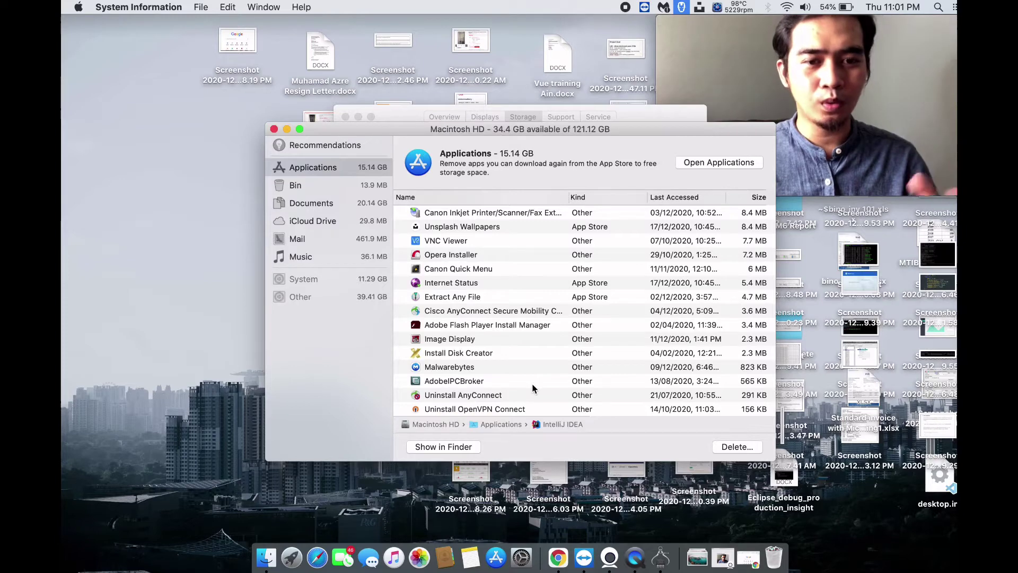
{"action": "left_click", "coordinate": [490, 256]}
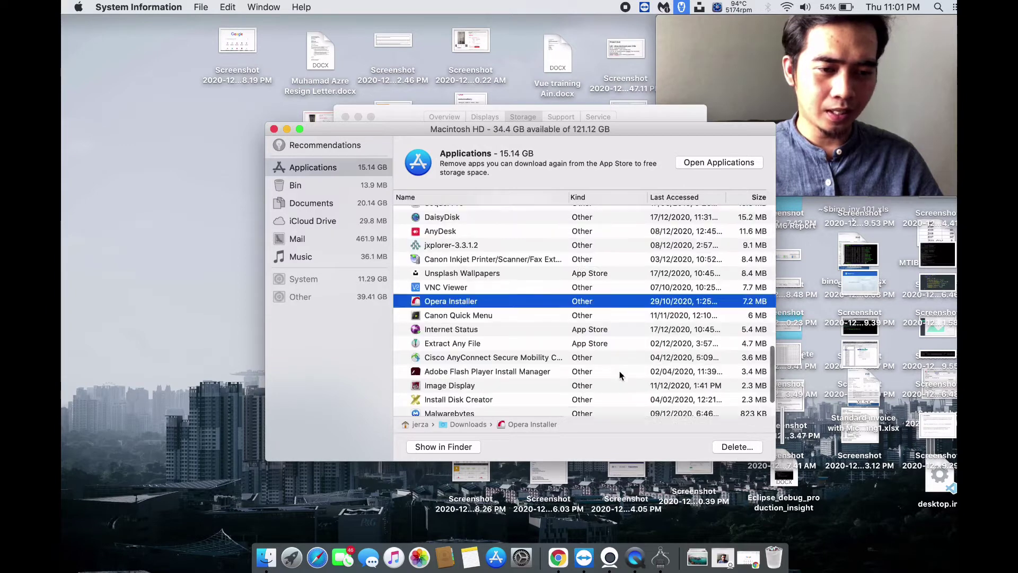
{"action": "left_click", "coordinate": [498, 214]}
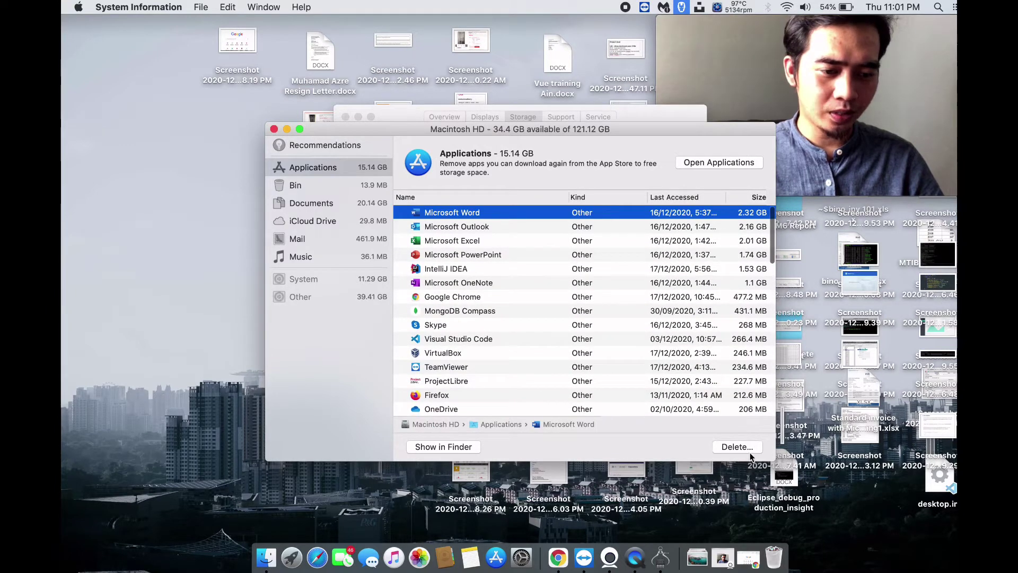
{"action": "scroll", "coordinate": [592, 283], "scroll_direction": "down", "scroll_amount": 15}
{"action": "scroll", "coordinate": [592, 283], "scroll_direction": "up", "scroll_amount": 5}
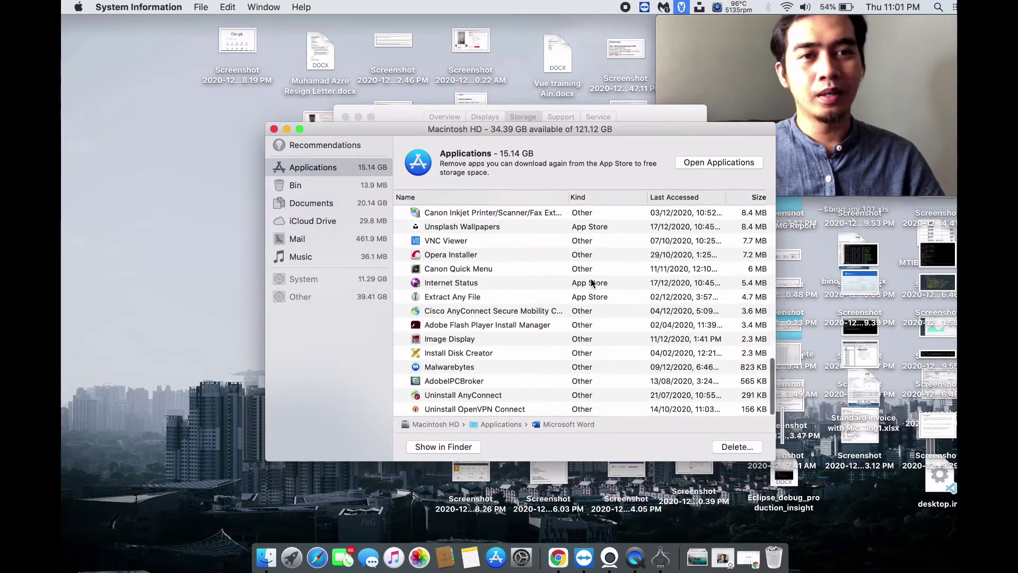
{"action": "scroll", "coordinate": [591, 281], "scroll_direction": "up", "scroll_amount": 10}
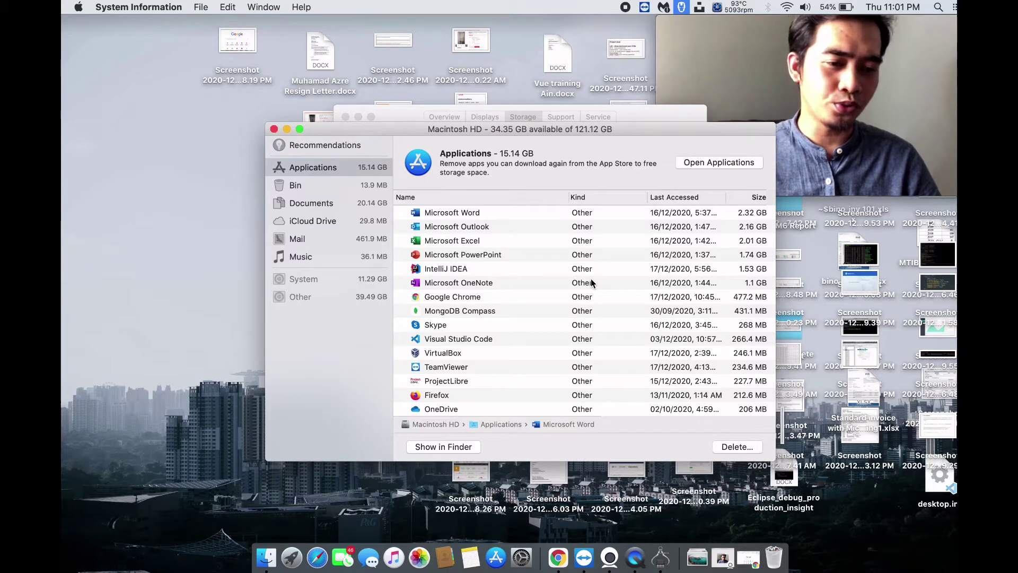
{"action": "scroll", "coordinate": [592, 276], "scroll_direction": "down", "scroll_amount": 15}
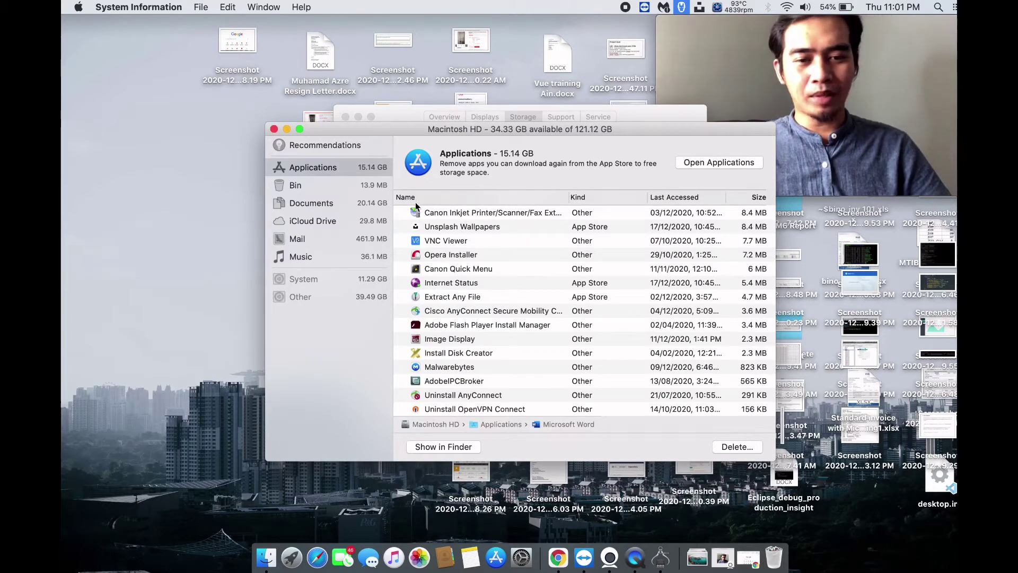
Step: Check the Bin's contents in storage management and permanently empty the Bin
{"action": "left_click", "coordinate": [339, 190]}
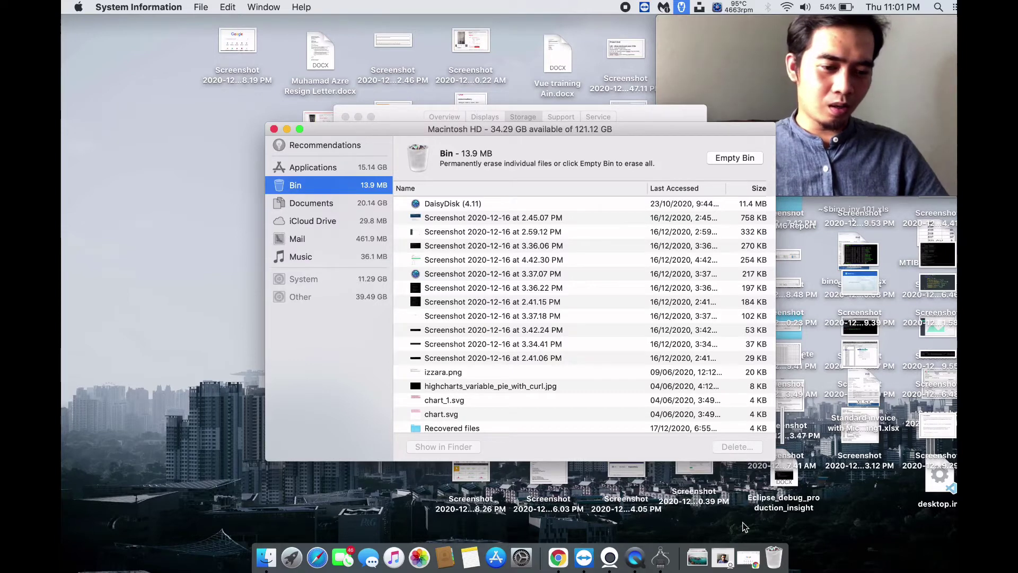
{"action": "right_click", "coordinate": [775, 557]}
{"action": "left_click", "coordinate": [790, 520]}
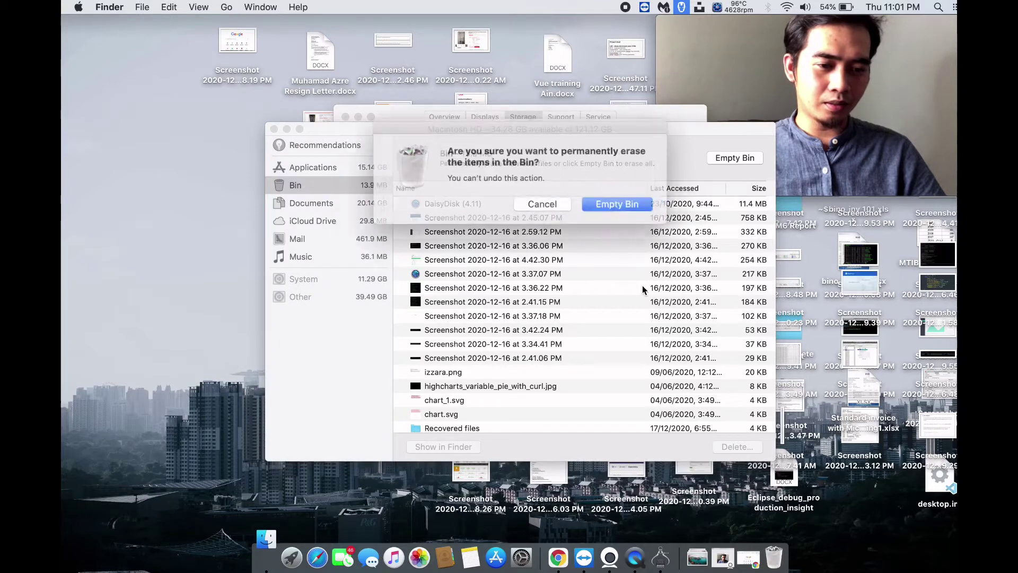
{"action": "left_click", "coordinate": [615, 206]}
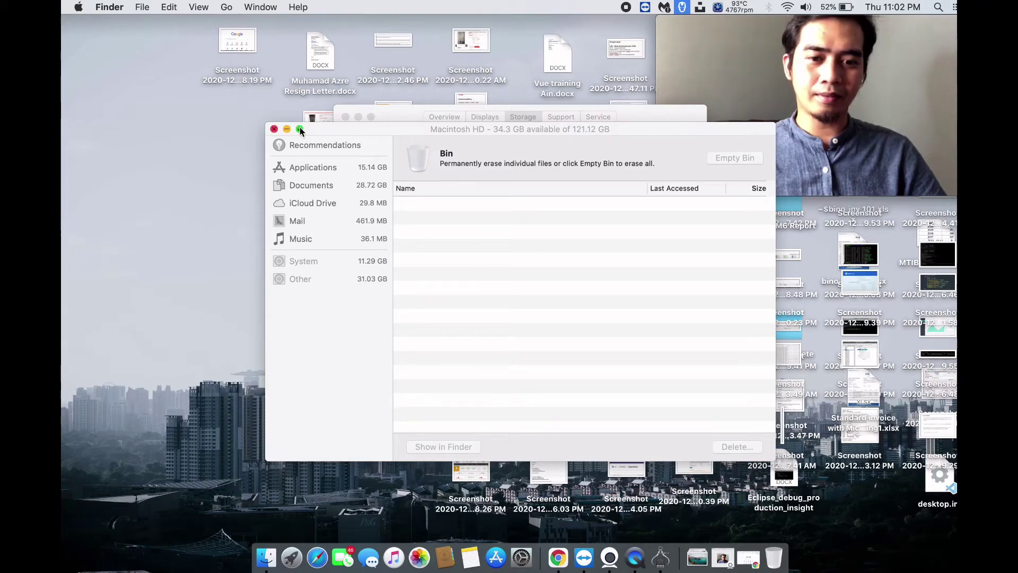
Step: Revisit the end of the applications list and close the storage management window
{"action": "left_click", "coordinate": [304, 167]}
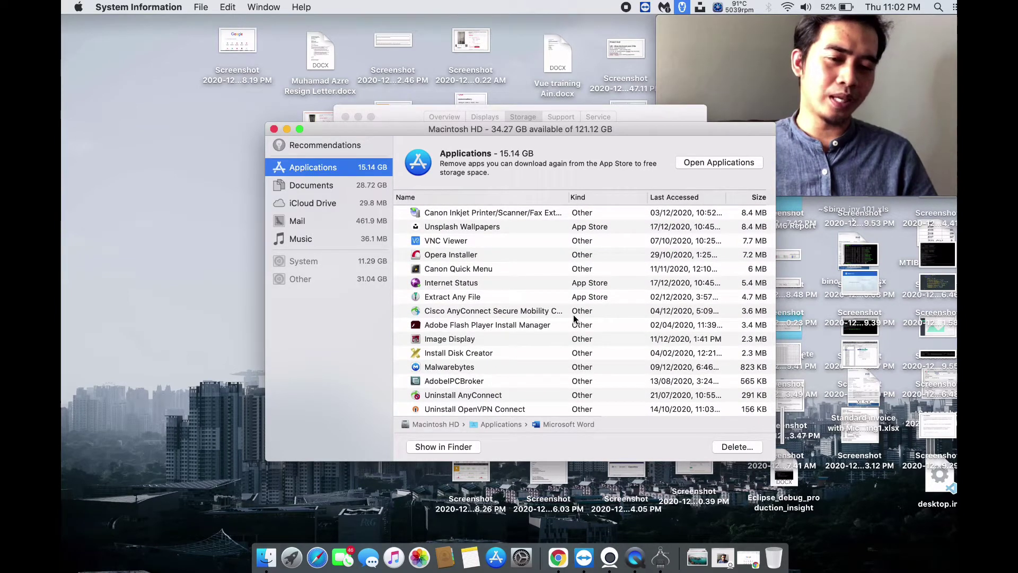
{"action": "scroll", "coordinate": [574, 318], "scroll_direction": "down", "scroll_amount": 5}
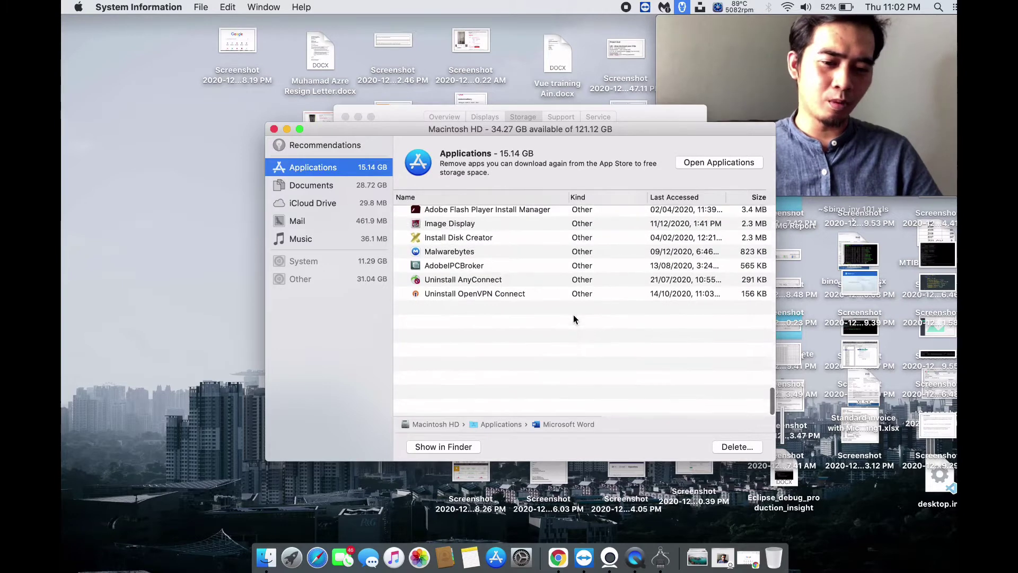
{"action": "left_click", "coordinate": [274, 129]}
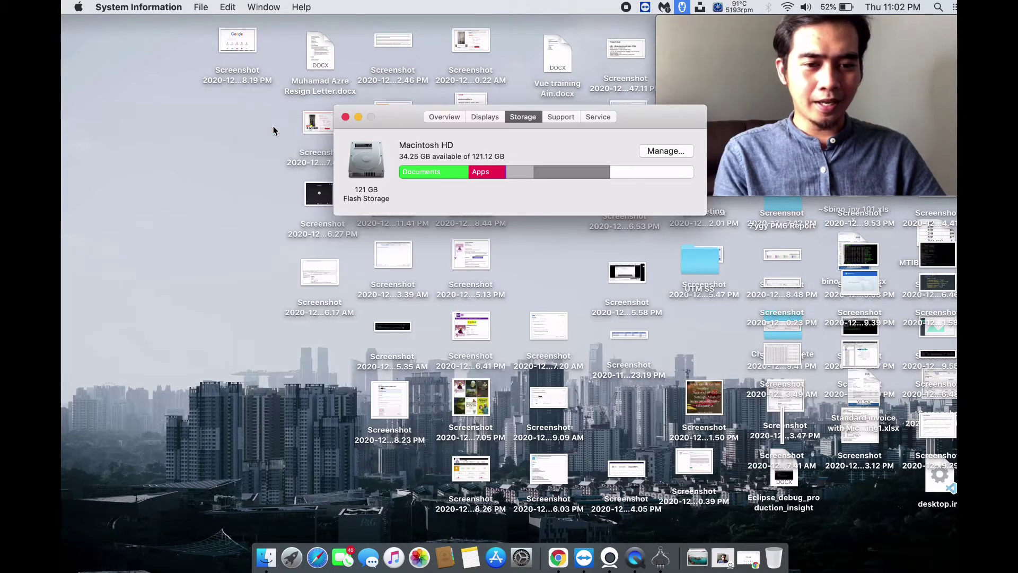
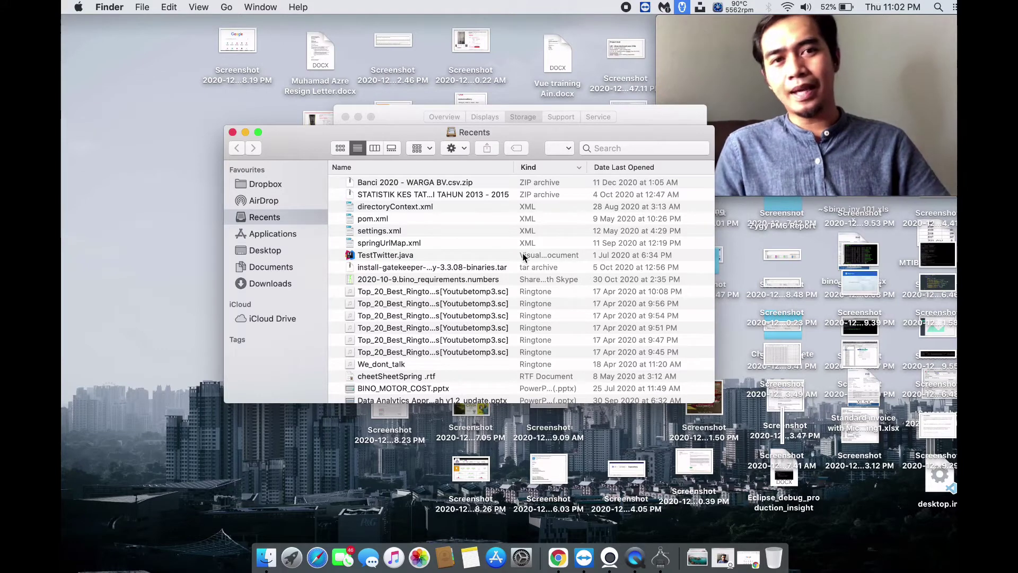
Step: Search the whole Mac for "video" in Finder
{"action": "left_click", "coordinate": [637, 148]}
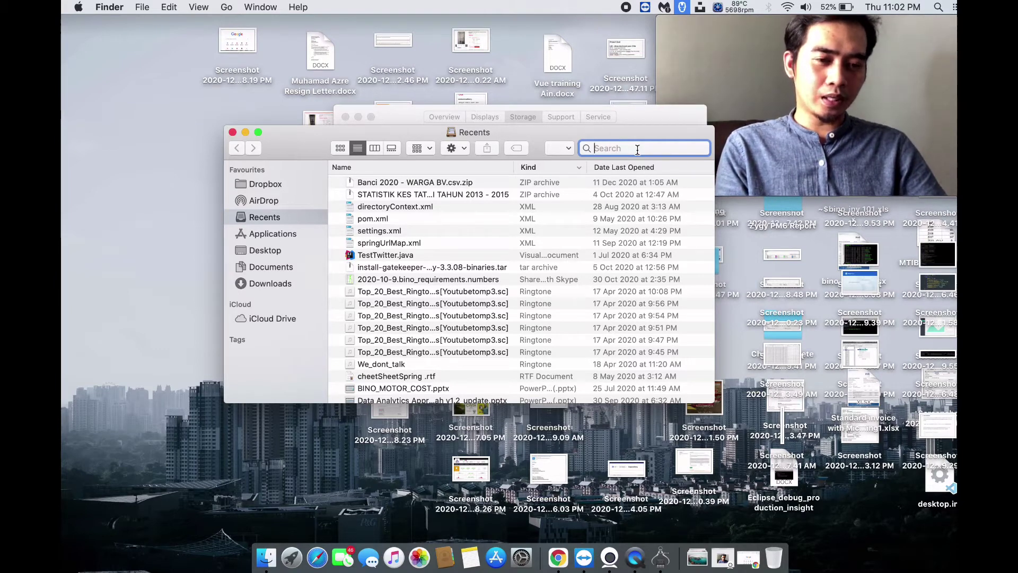
{"action": "key", "text": "super+f"}
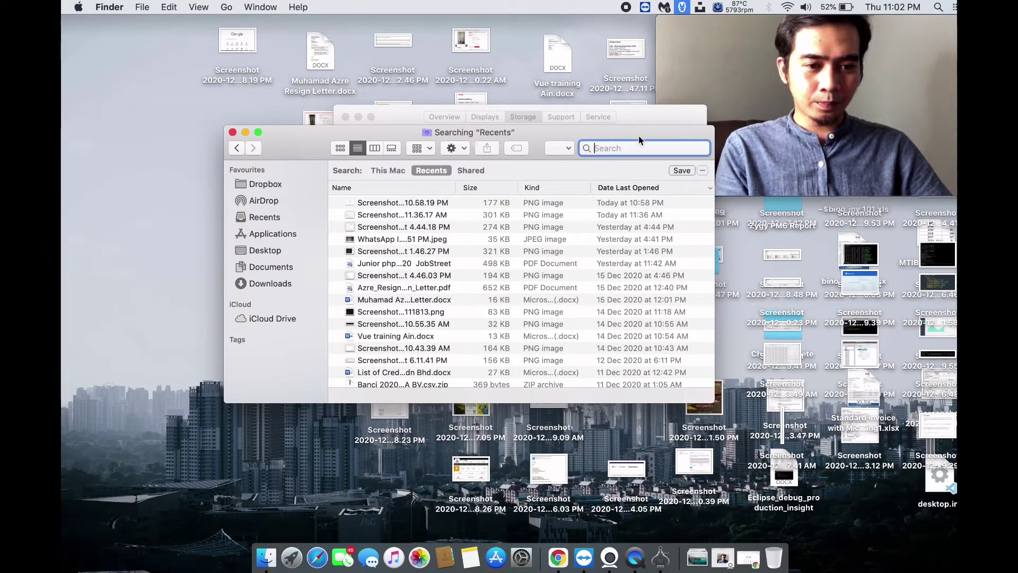
{"action": "left_click", "coordinate": [395, 170]}
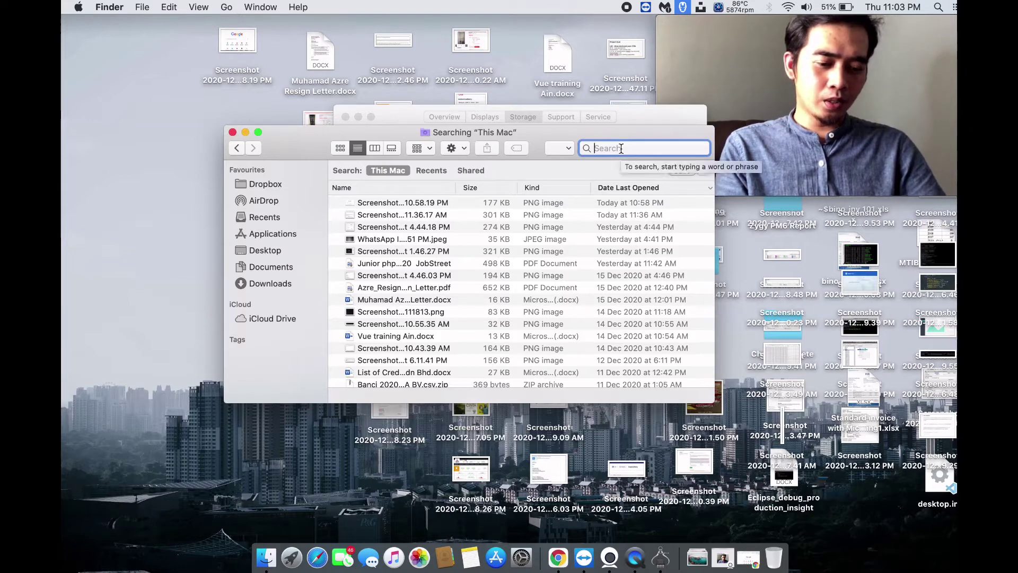
{"action": "type", "text": "vode"}
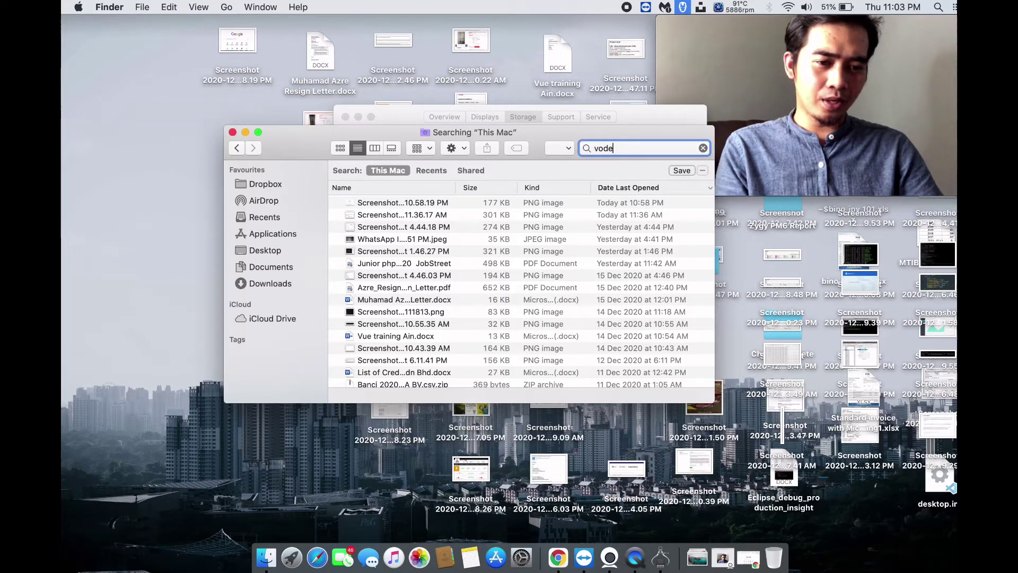
{"action": "key", "text": "BackSpace"}
{"action": "key", "text": "BackSpace"}
{"action": "type", "text": "l"}
{"action": "type", "text": "eo"}
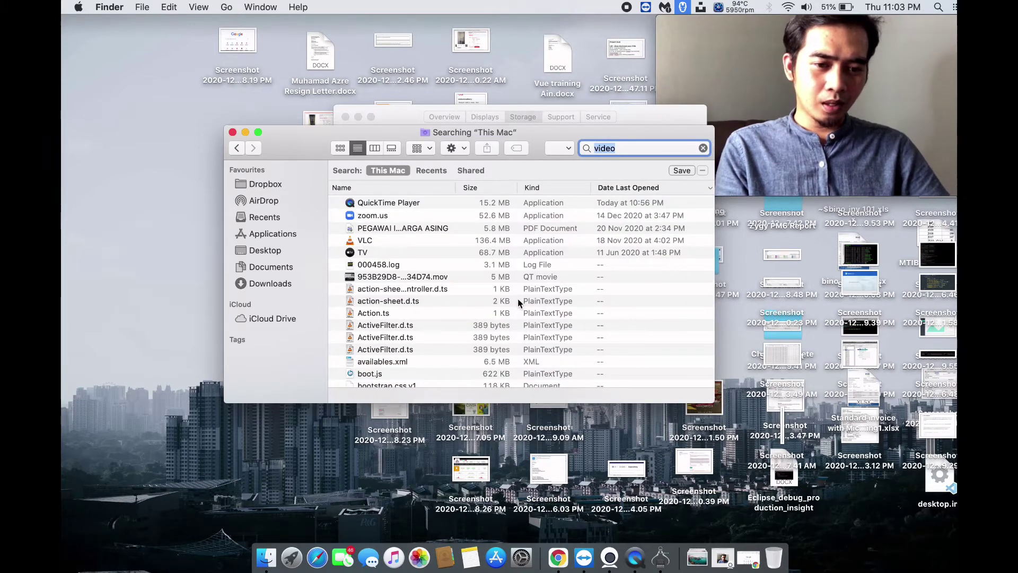
Step: Search the whole Mac for ".mp4" in Finder and look through the results for video files
{"action": "left_click", "coordinate": [454, 204]}
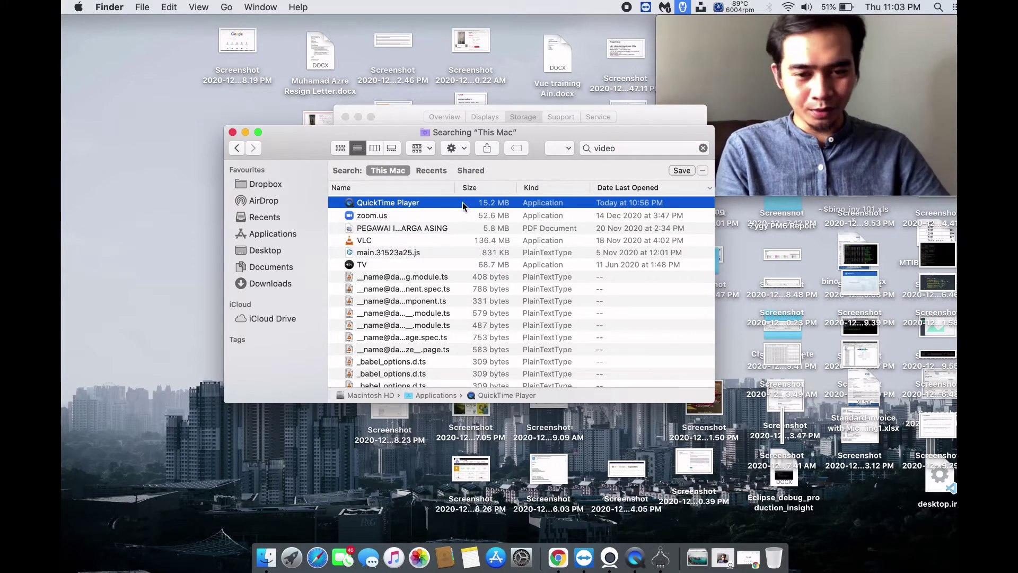
{"action": "key", "text": "super+f"}
{"action": "key", "text": "BackSpace"}
{"action": "type", "text": ".mp4"}
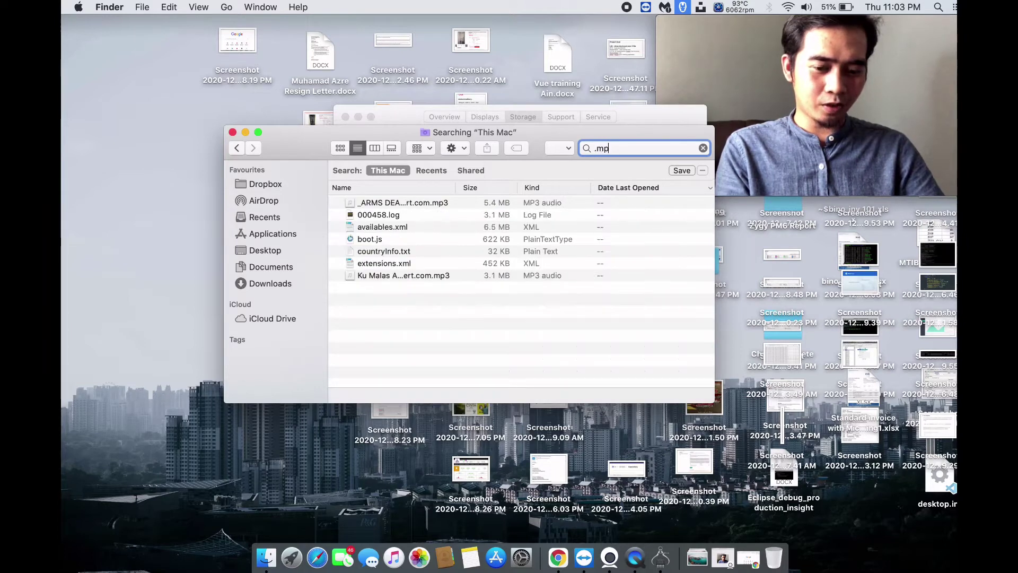
{"action": "key", "text": "Return"}
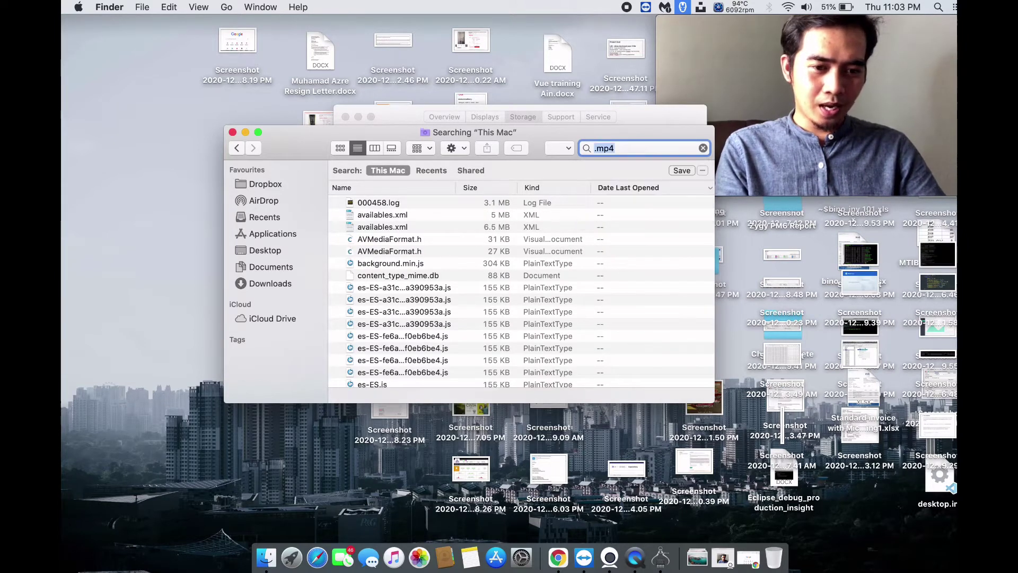
{"action": "scroll", "coordinate": [568, 297], "scroll_direction": "down", "scroll_amount": 15}
{"action": "scroll", "coordinate": [568, 297], "scroll_direction": "down", "scroll_amount": 5}
{"action": "scroll", "coordinate": [568, 297], "scroll_direction": "up", "scroll_amount": 15}
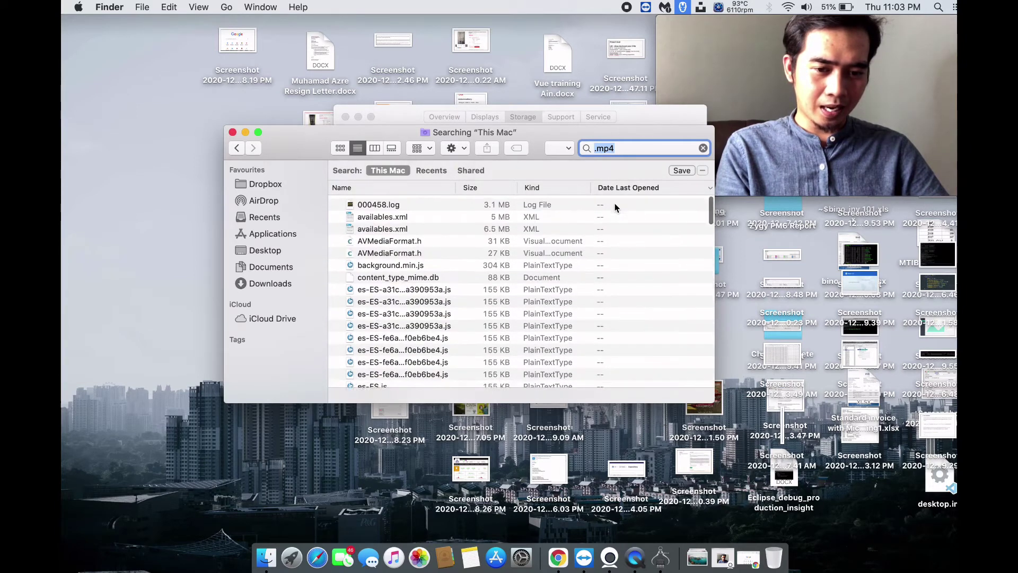
Step: Search the whole Mac for ".mov" and look through the results, sorting them by date last opened
{"action": "key", "text": "BackSpace"}
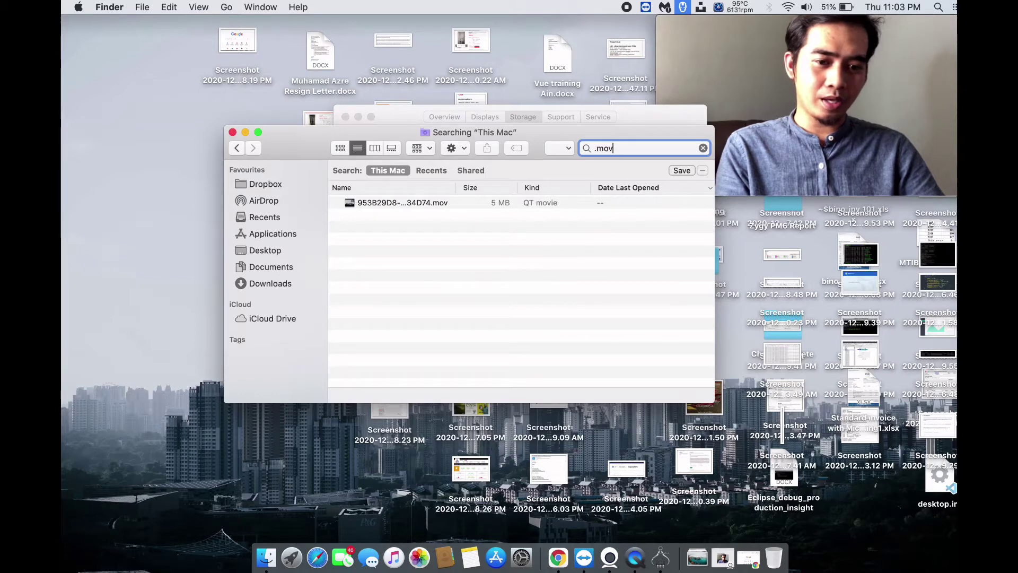
{"action": "left_click", "coordinate": [507, 203]}
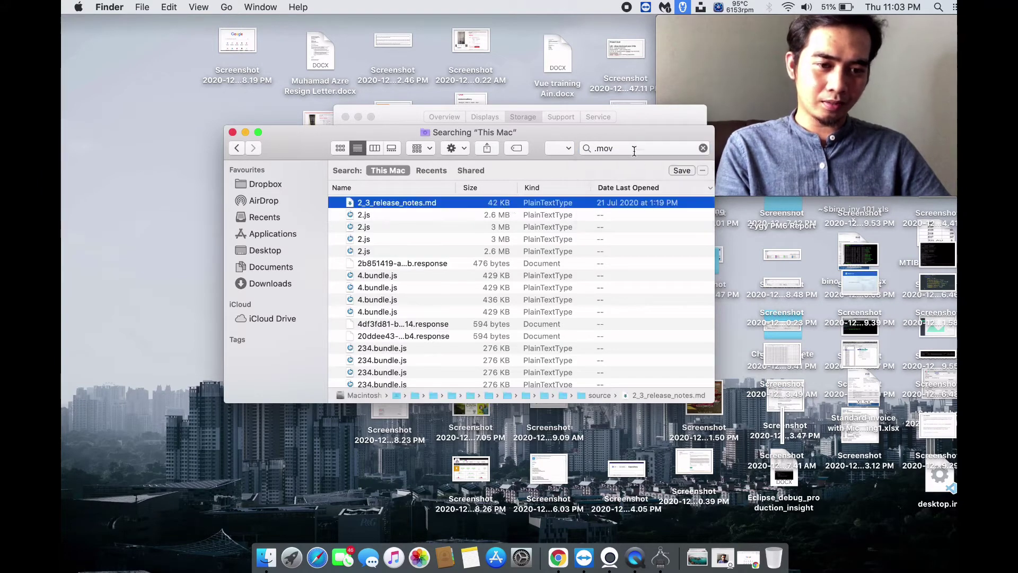
{"action": "key", "text": "super+f"}
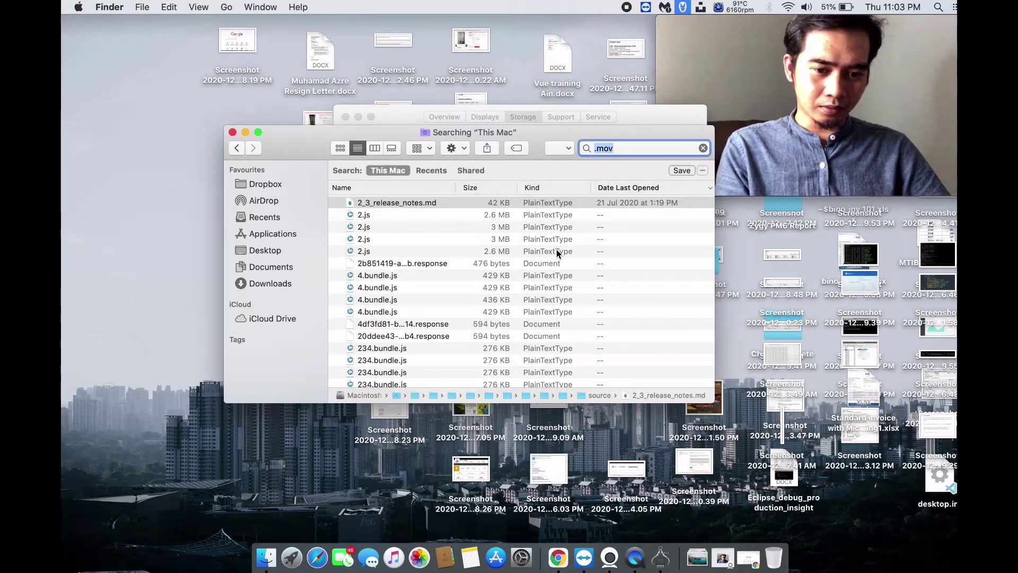
{"action": "left_click", "coordinate": [648, 188]}
{"action": "scroll", "coordinate": [543, 240], "scroll_direction": "up", "scroll_amount": 10}
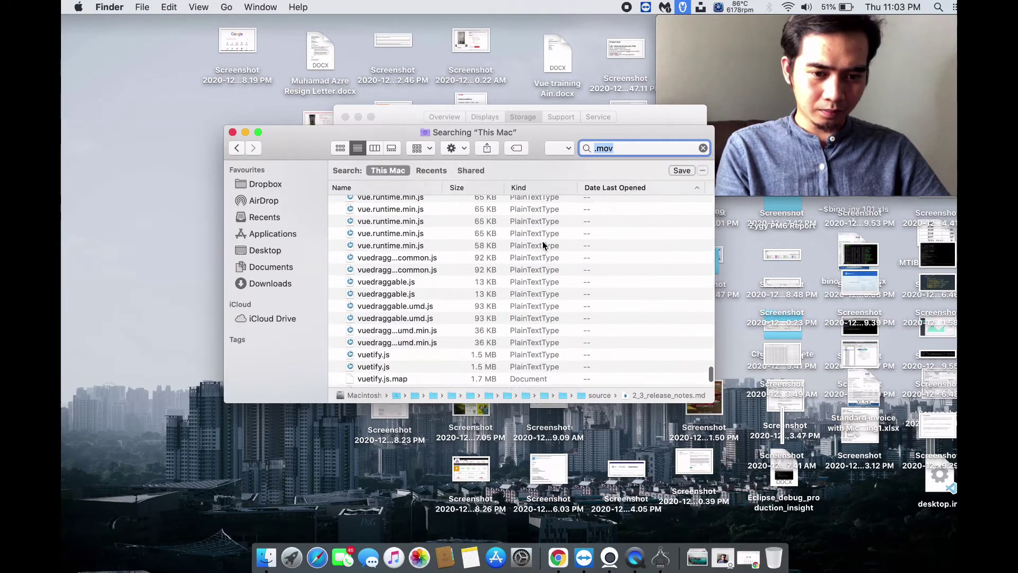
{"action": "scroll", "coordinate": [543, 241], "scroll_direction": "up", "scroll_amount": 15}
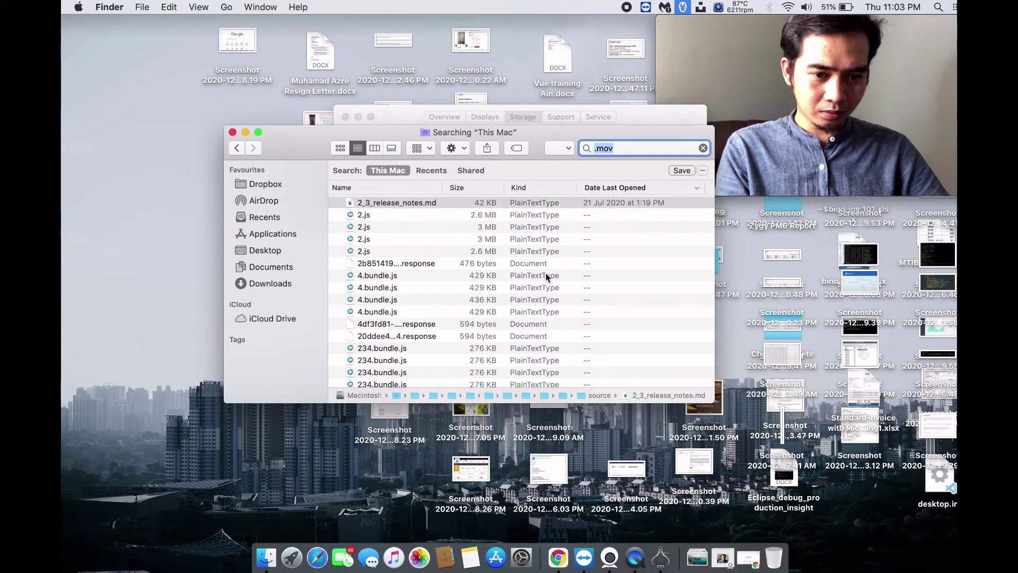
{"action": "scroll", "coordinate": [546, 273], "scroll_direction": "down", "scroll_amount": 5}
{"action": "scroll", "coordinate": [545, 273], "scroll_direction": "up", "scroll_amount": 3}
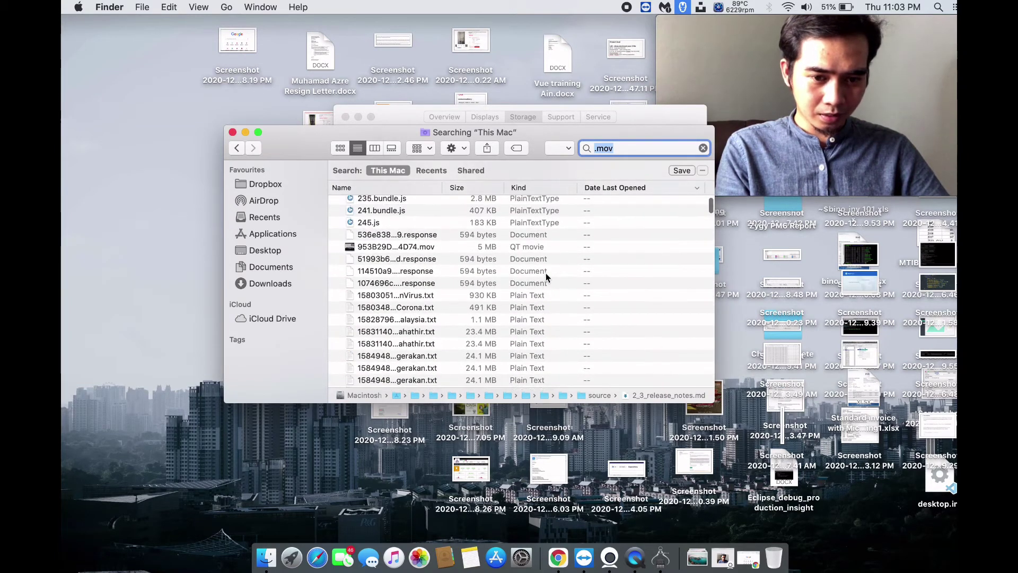
Step: Preview the 953B29D8 .mov screen recording, close the preview and check the file's option for moving it to the Bin
{"action": "left_click", "coordinate": [438, 248]}
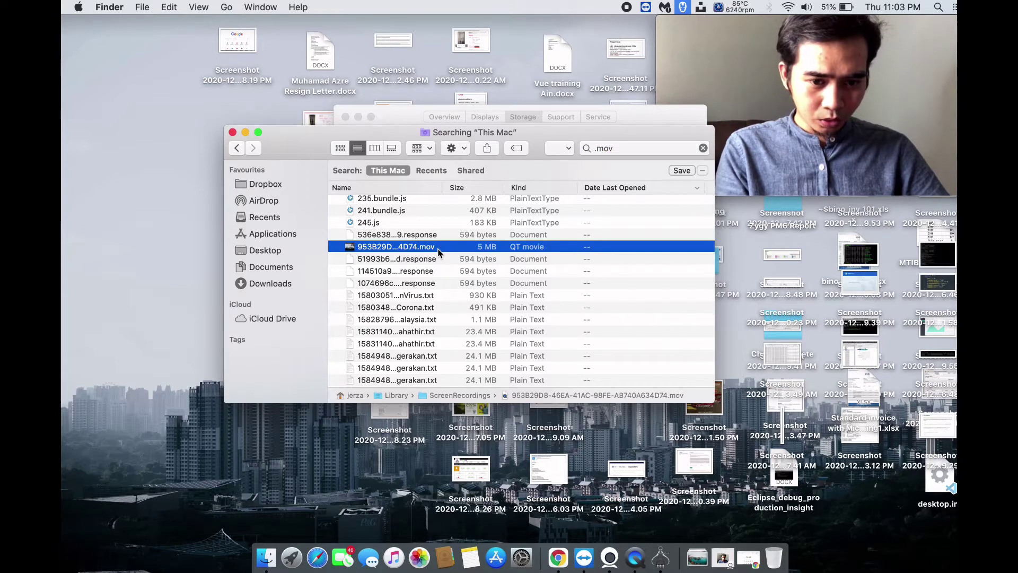
{"action": "key", "text": "space"}
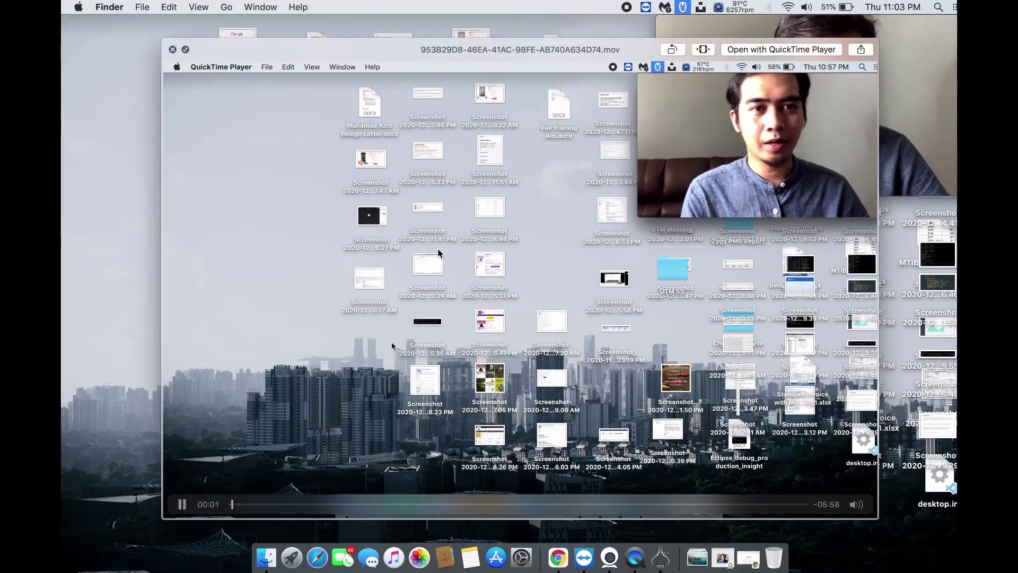
{"action": "left_click", "coordinate": [173, 50]}
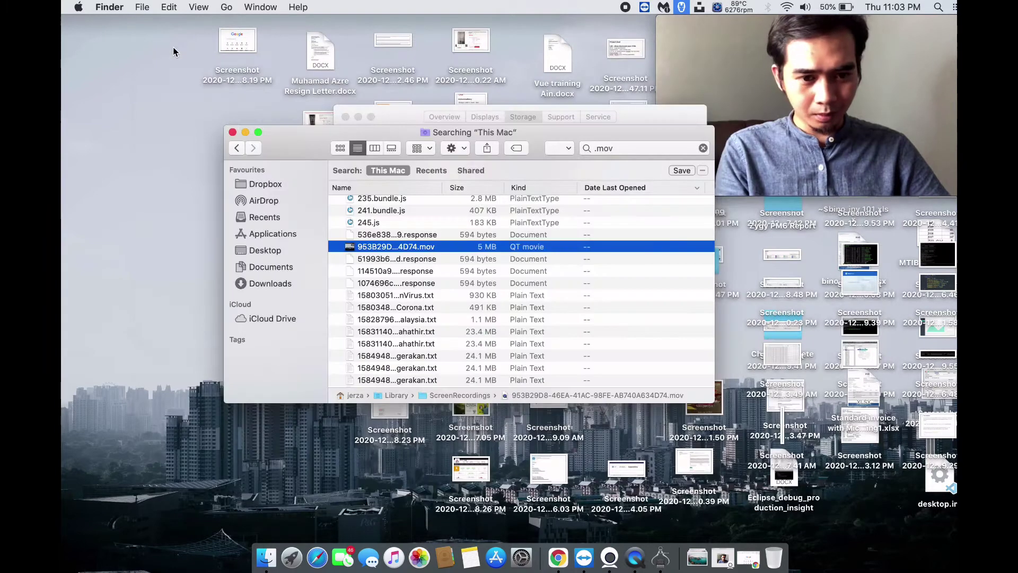
{"action": "right_click", "coordinate": [485, 250]}
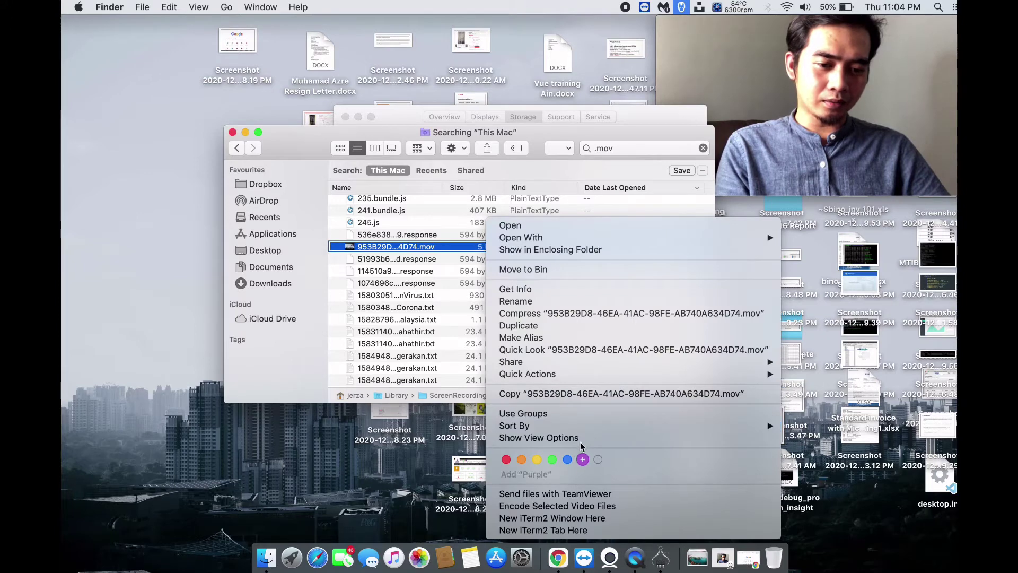
{"action": "left_click", "coordinate": [568, 270]}
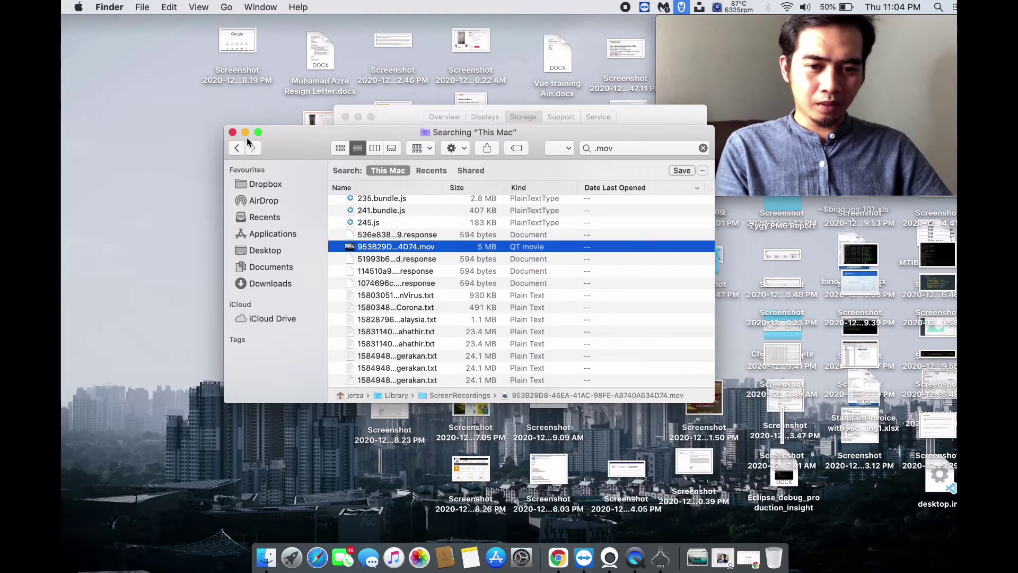
Step: Close the Finder search window, then check the Other category in the Macintosh HD storage overview and close it
{"action": "left_click", "coordinate": [236, 148]}
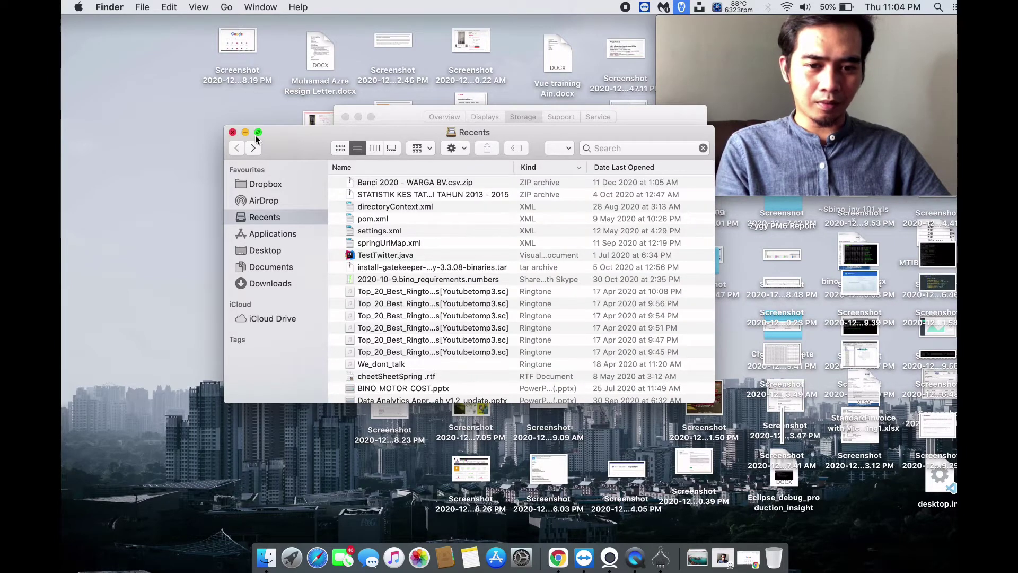
{"action": "left_click", "coordinate": [232, 132]}
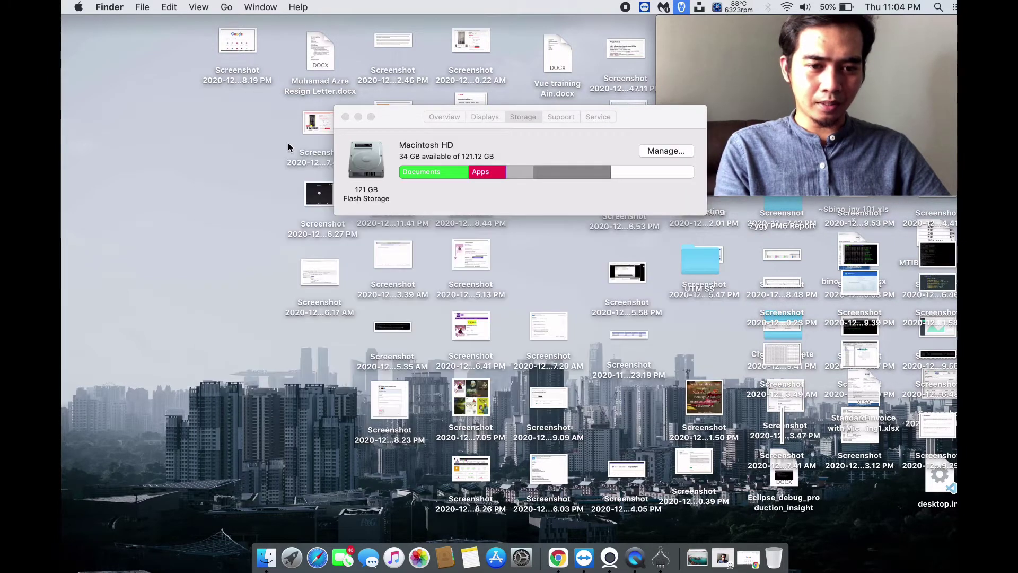
{"action": "left_click", "coordinate": [528, 117]}
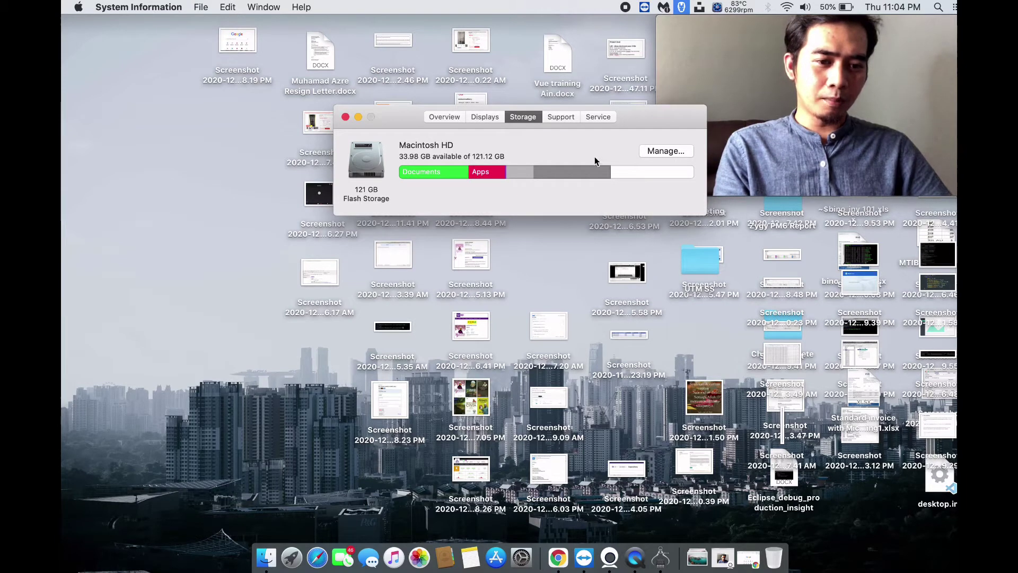
{"action": "mouse_move", "coordinate": [581, 174]}
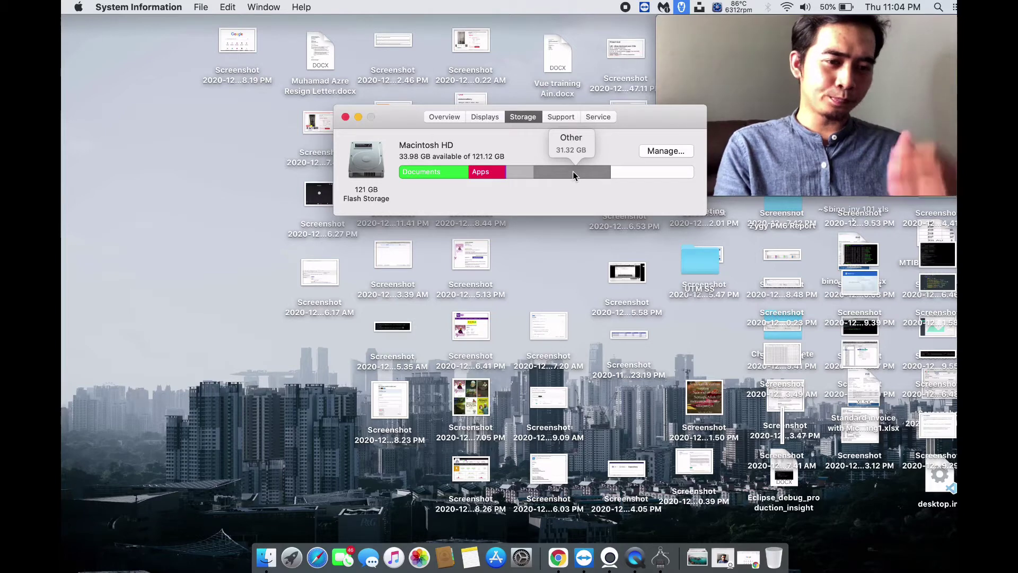
{"action": "left_click", "coordinate": [345, 117]}
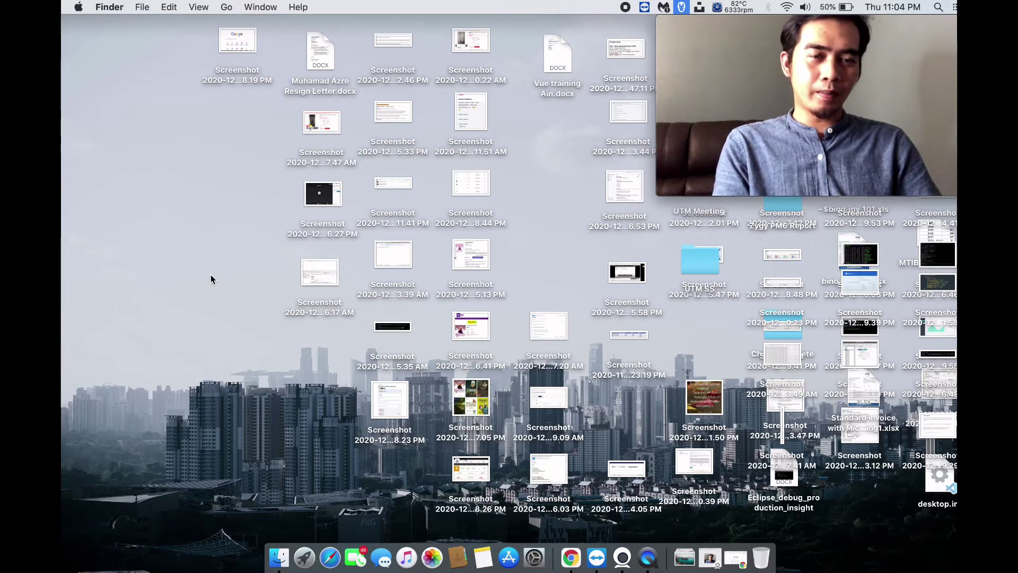
Step: Search Google for "daisydask" in a new Chrome window and open the official DaisyDisk website
{"action": "right_click", "coordinate": [571, 557]}
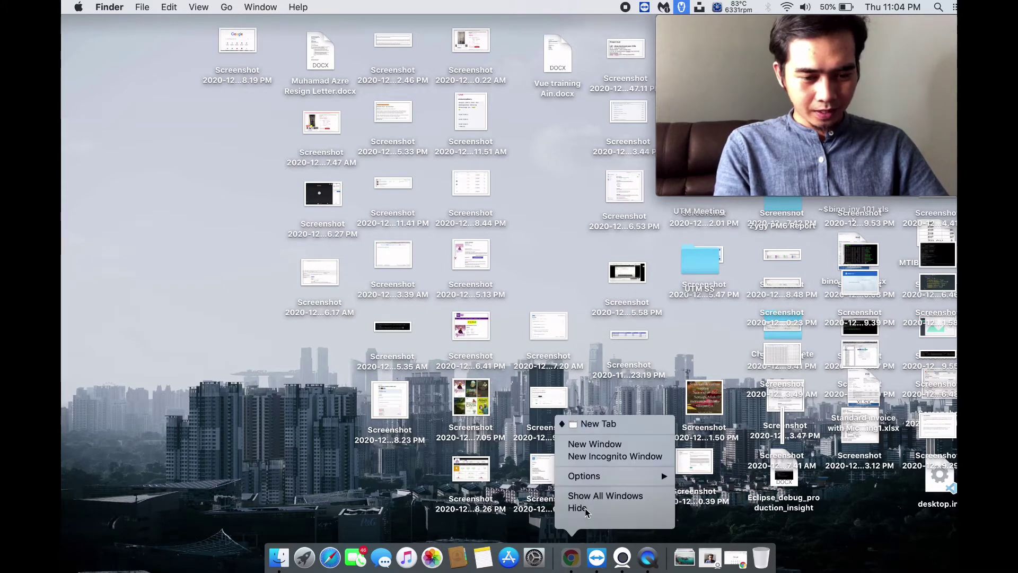
{"action": "left_click", "coordinate": [596, 444]}
{"action": "type", "text": "dasi"}
{"action": "key", "text": "BackSpace"}
{"action": "key", "text": "BackSpace"}
{"action": "type", "text": "isydask"}
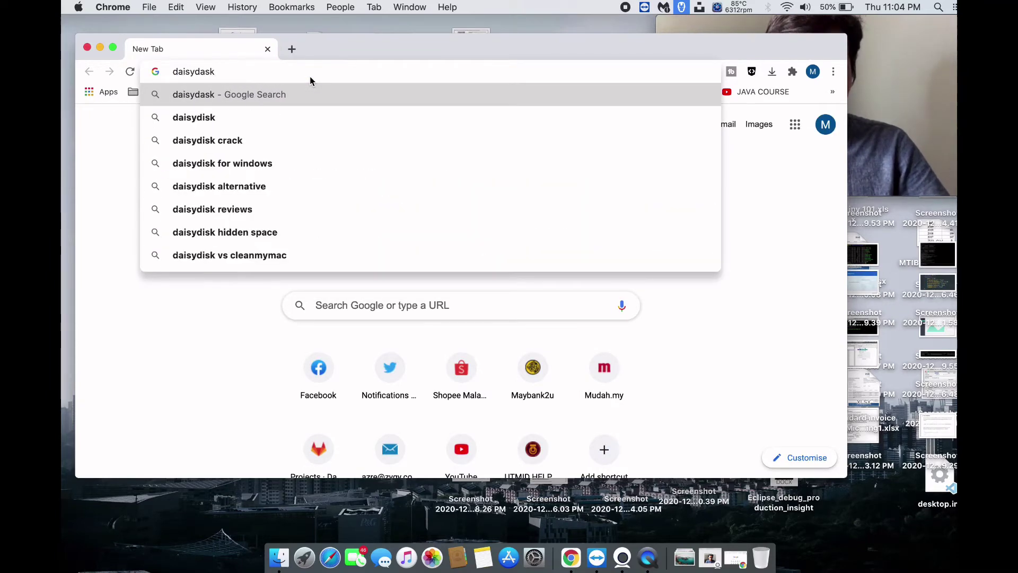
{"action": "key", "text": "Return"}
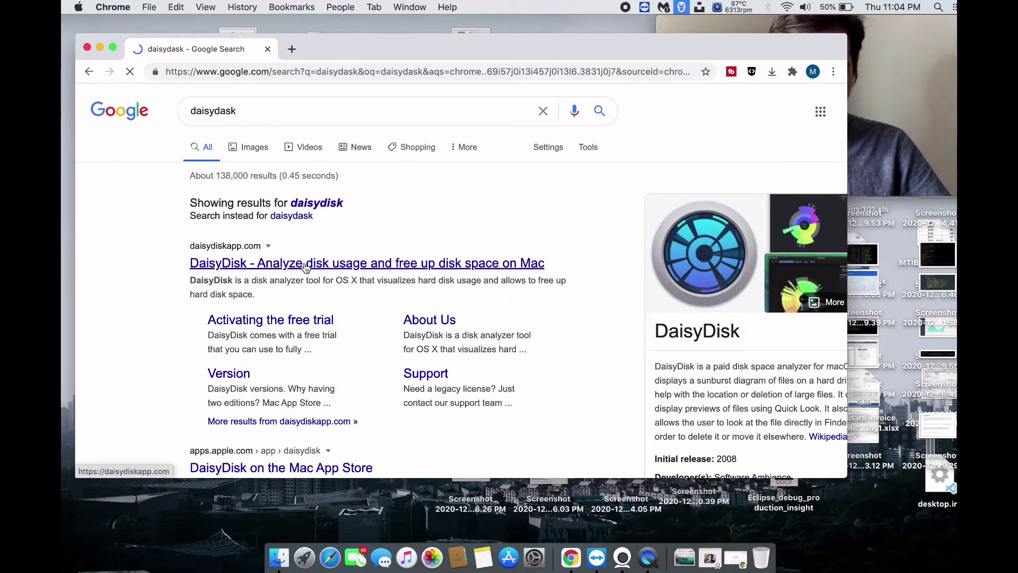
{"action": "left_click", "coordinate": [353, 268]}
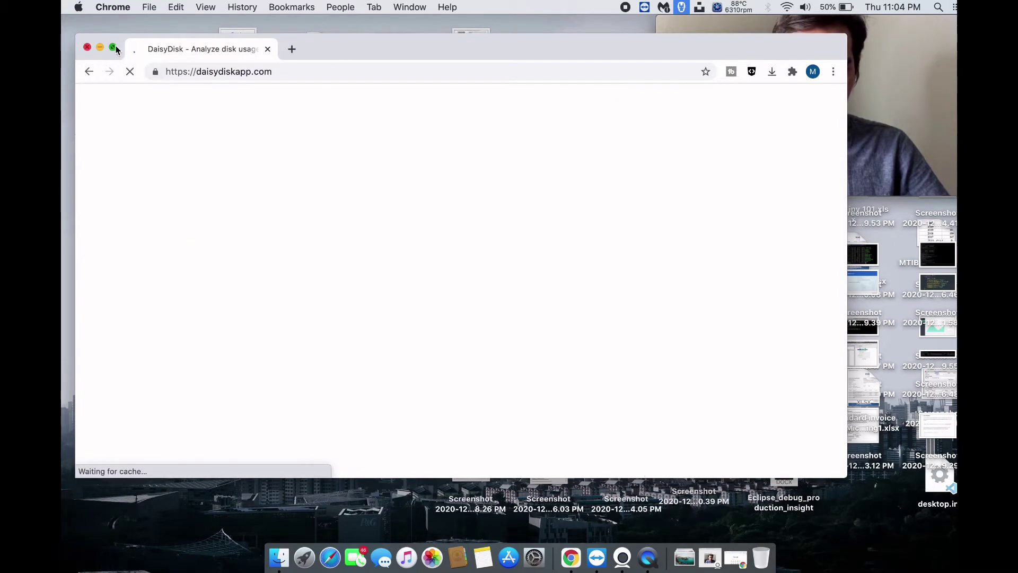
Step: Look over the DaisyDisk home page in full screen and return to the desktop
{"action": "left_click", "coordinate": [112, 48]}
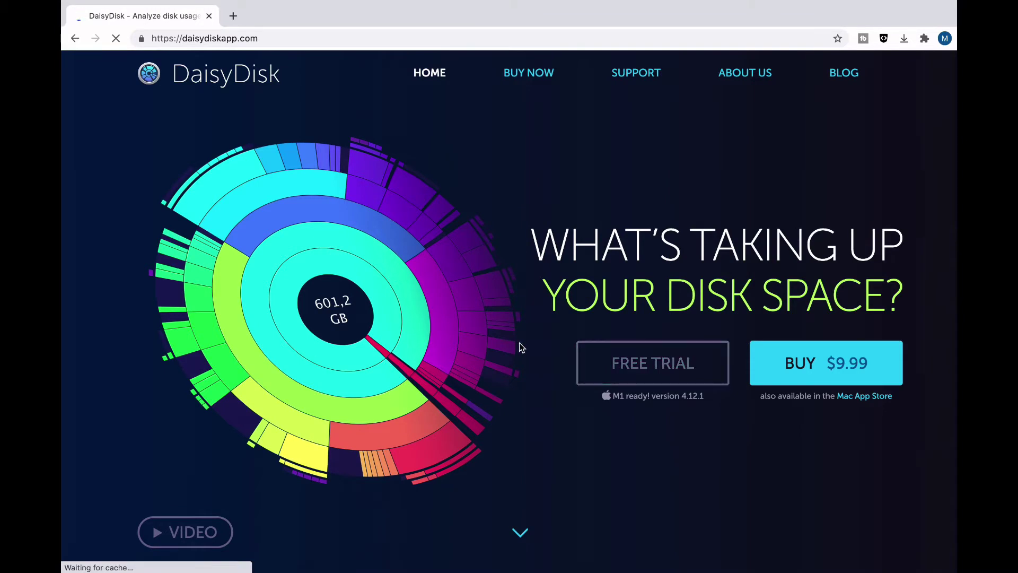
{"action": "scroll", "coordinate": [520, 347], "scroll_direction": "down", "scroll_amount": 10}
{"action": "scroll", "coordinate": [520, 343], "scroll_direction": "up", "scroll_amount": 4}
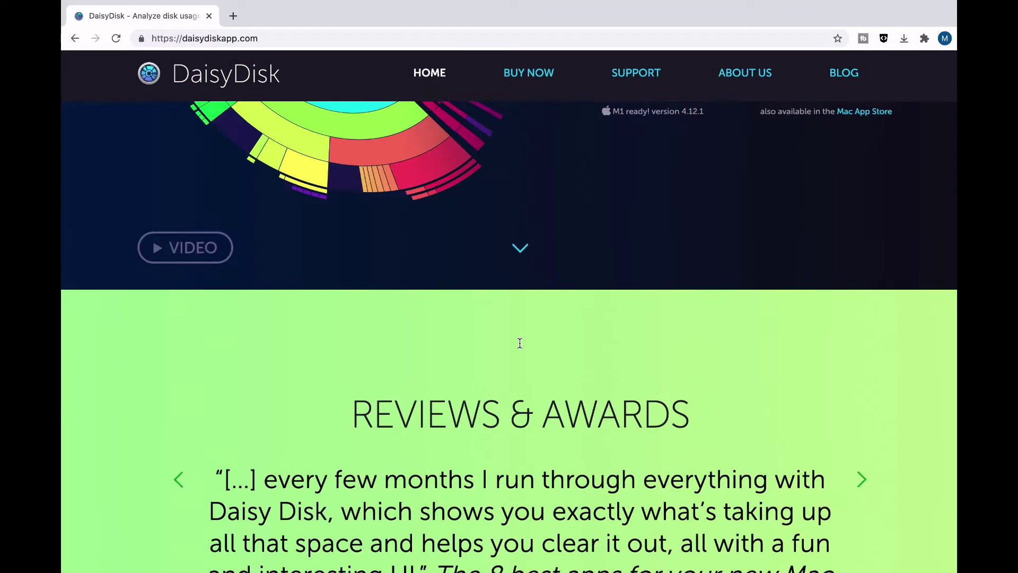
{"action": "scroll", "coordinate": [520, 343], "scroll_direction": "up", "scroll_amount": 5}
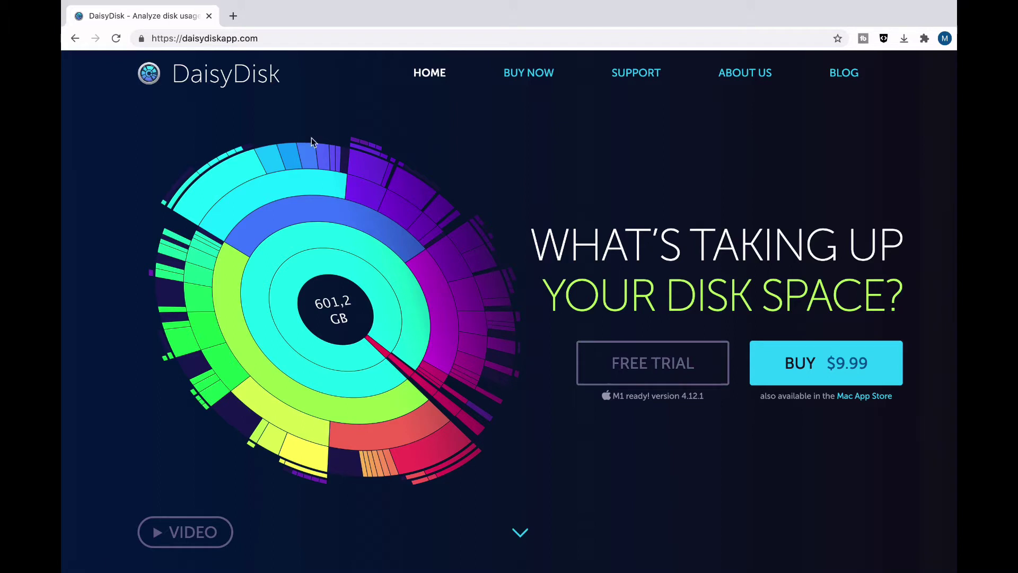
{"action": "mouse_move", "coordinate": [104, 5]}
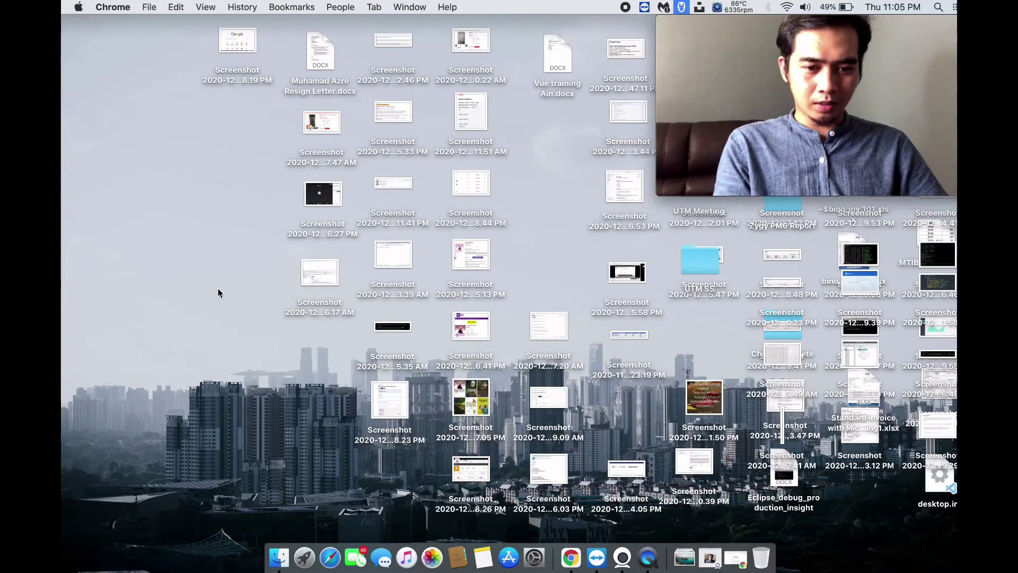
{"action": "left_click", "coordinate": [214, 290]}
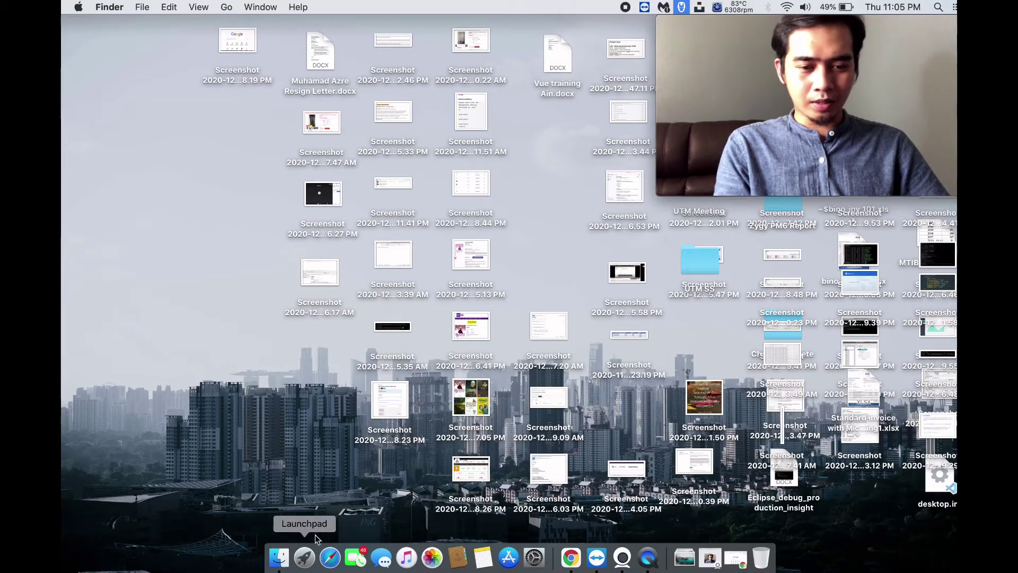
{"action": "left_click", "coordinate": [280, 558]}
{"action": "left_click", "coordinate": [635, 149]}
{"action": "type", "text": "da"}
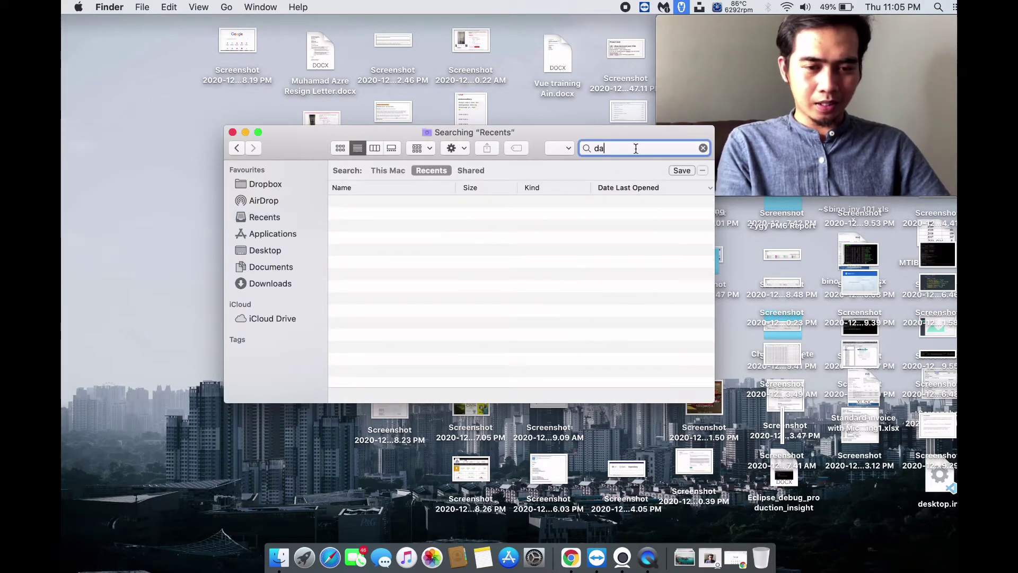
{"action": "key", "text": "Escape"}
{"action": "left_click", "coordinate": [233, 133]}
Step: Find the installed DaisyDisk app with Spotlight, launch it and continue in trial mode
{"action": "key", "text": "super+space"}
{"action": "type", "text": "daisu"}
{"action": "key", "text": "BackSpace"}
{"action": "type", "text": "y"}
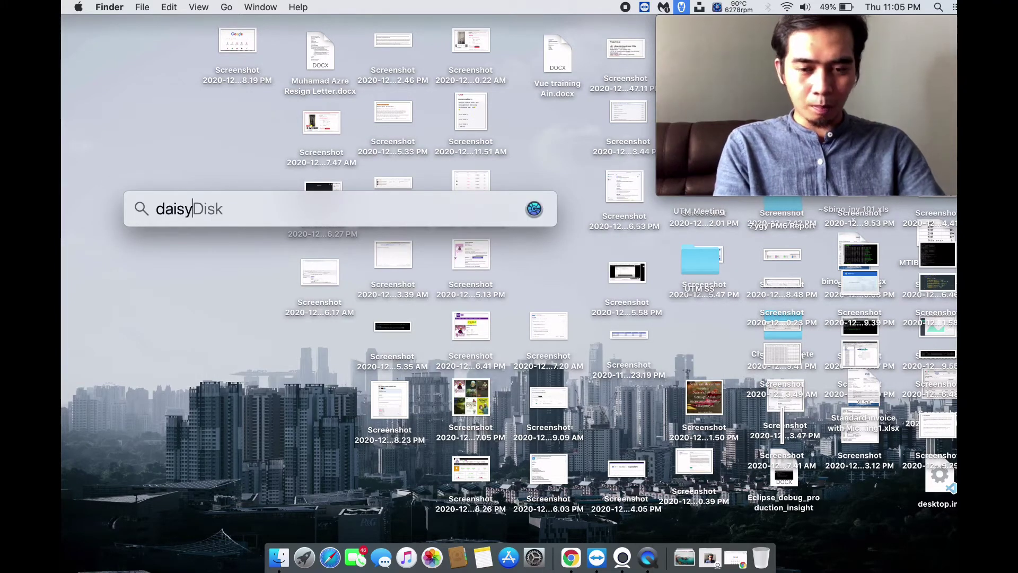
{"action": "key", "text": "Return"}
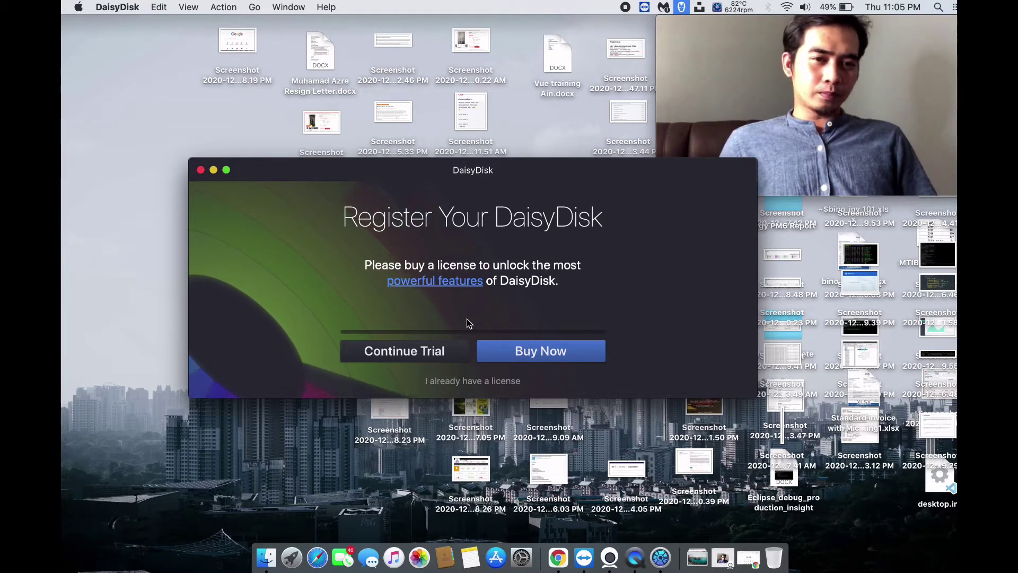
{"action": "left_click", "coordinate": [404, 352]}
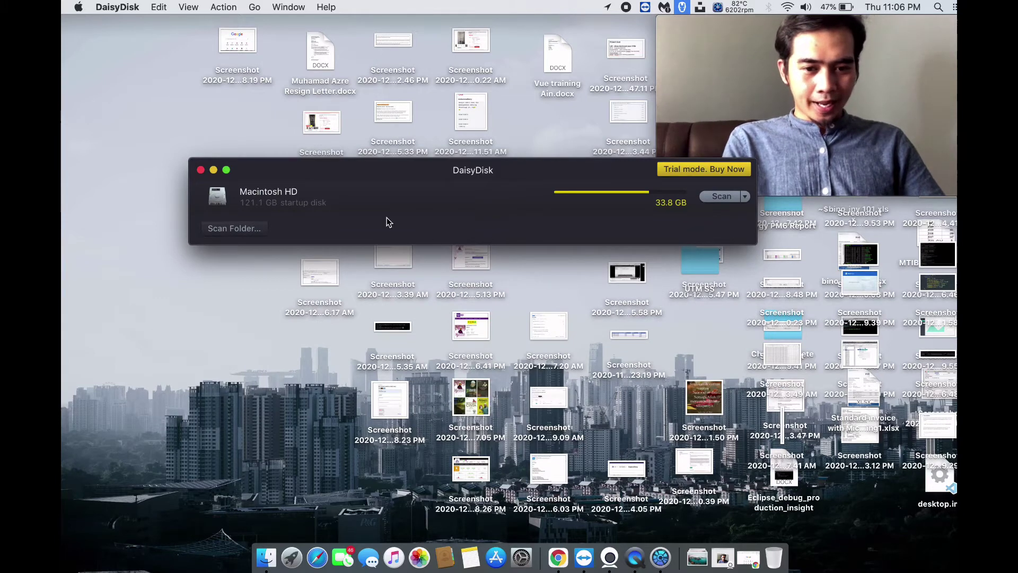
Step: Scan Macintosh HD with DaisyDisk and open the Users folder in the scan results
{"action": "left_click", "coordinate": [721, 197]}
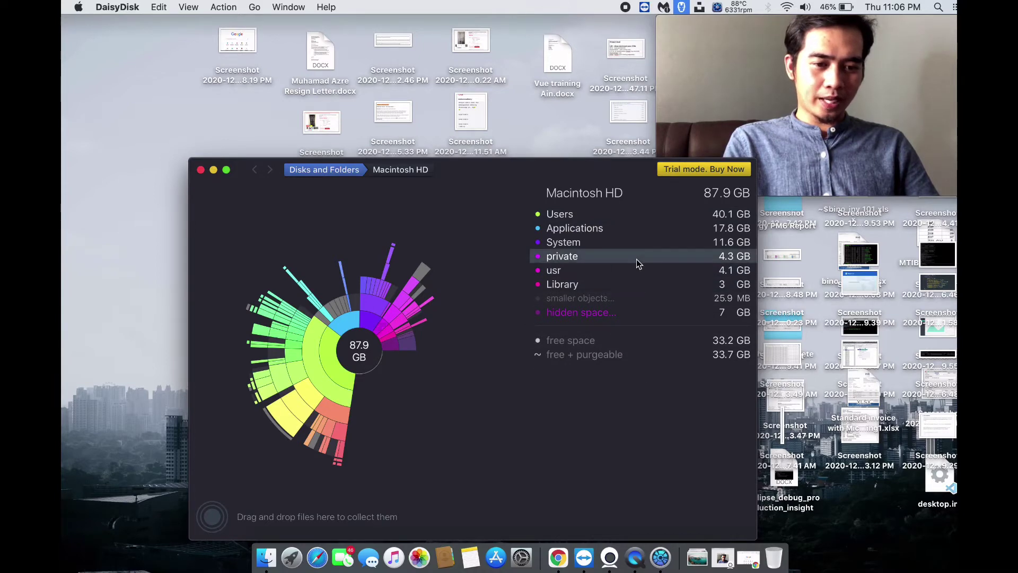
{"action": "left_click", "coordinate": [578, 214]}
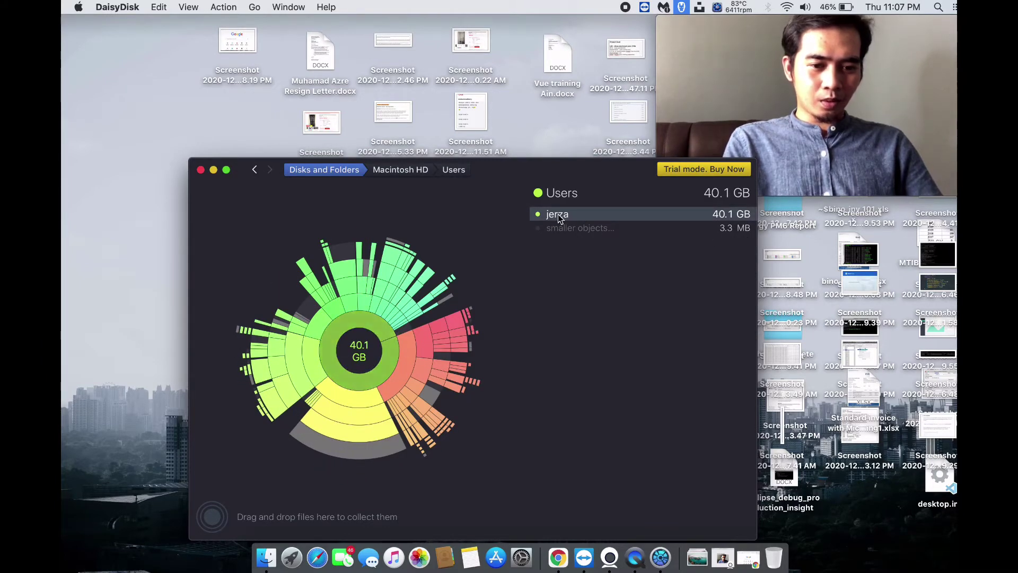
Step: Open the home folder inside Users and examine the contents of its Documents > Softwares folder, including Centos6.7
{"action": "left_click", "coordinate": [558, 215]}
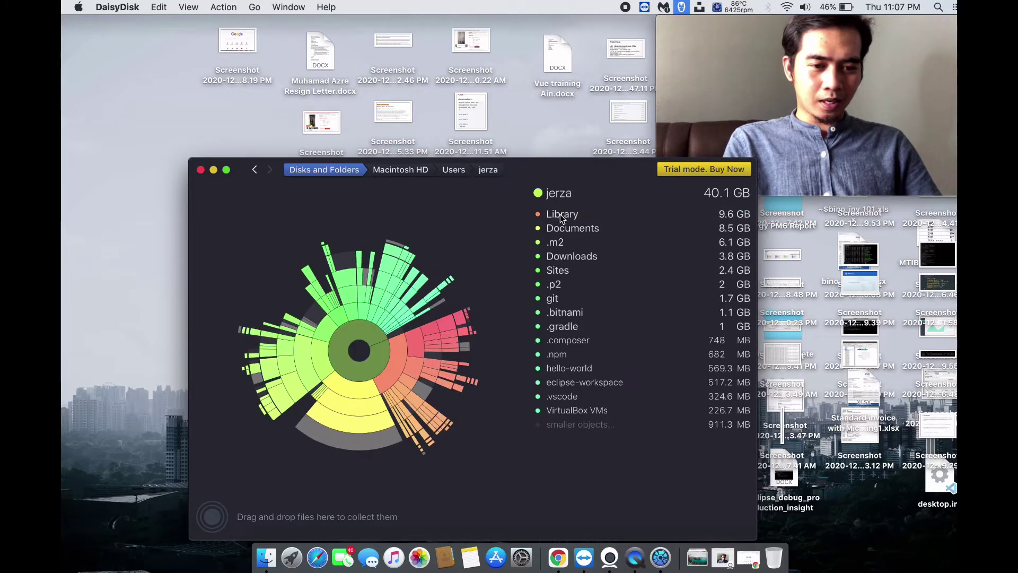
{"action": "left_click", "coordinate": [587, 231]}
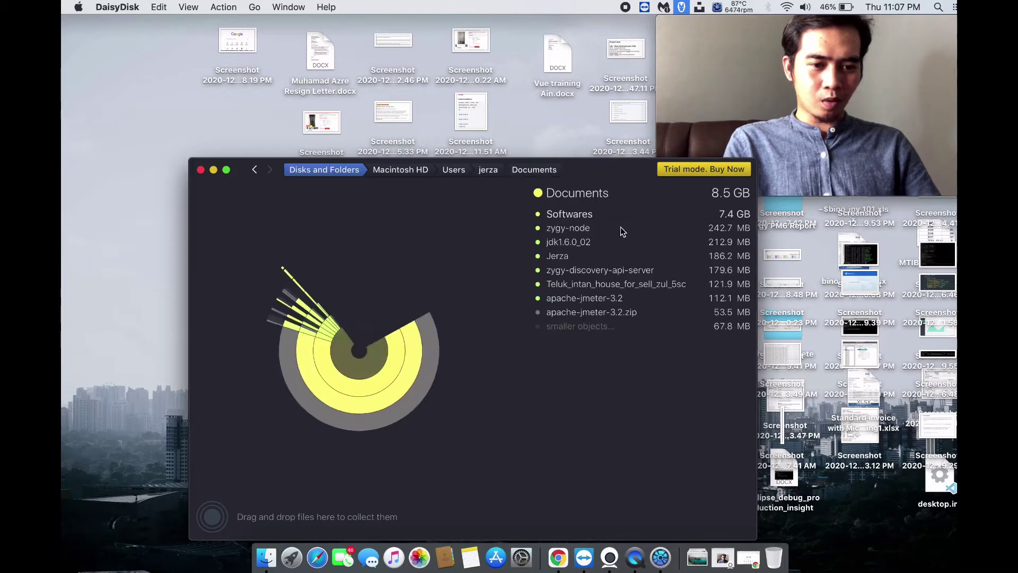
{"action": "left_click", "coordinate": [591, 215]}
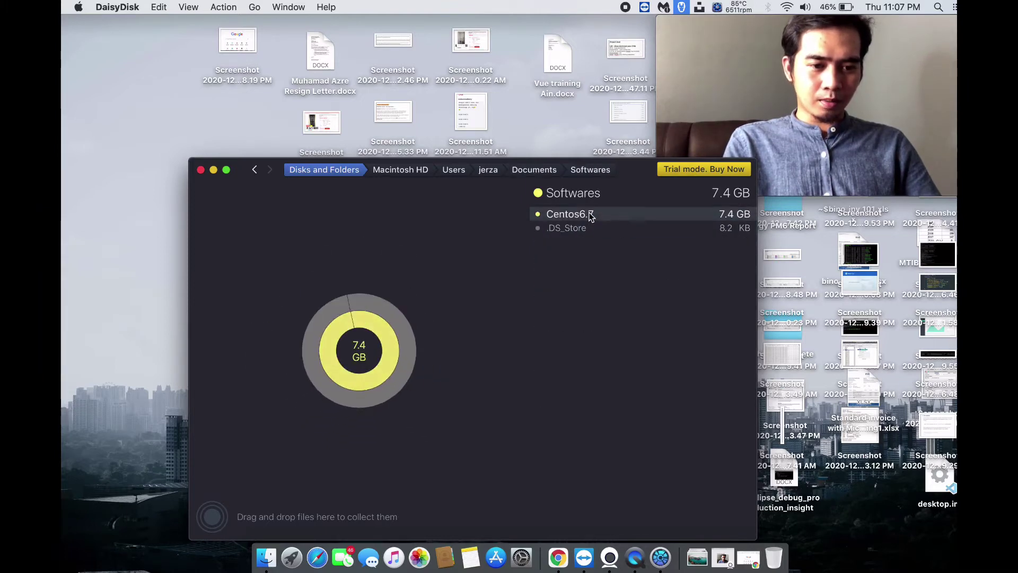
{"action": "left_click", "coordinate": [255, 169]}
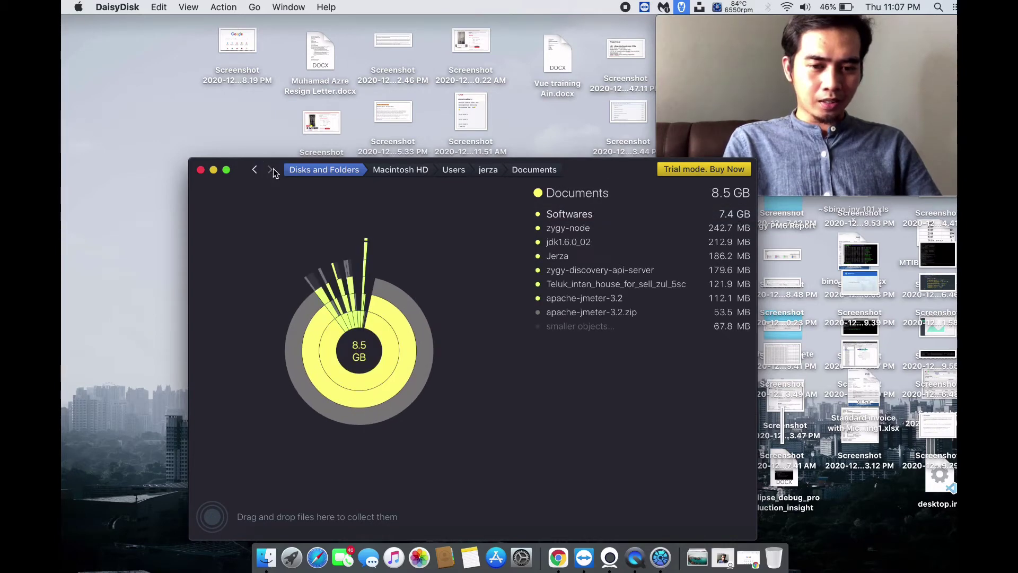
{"action": "left_click", "coordinate": [270, 170]}
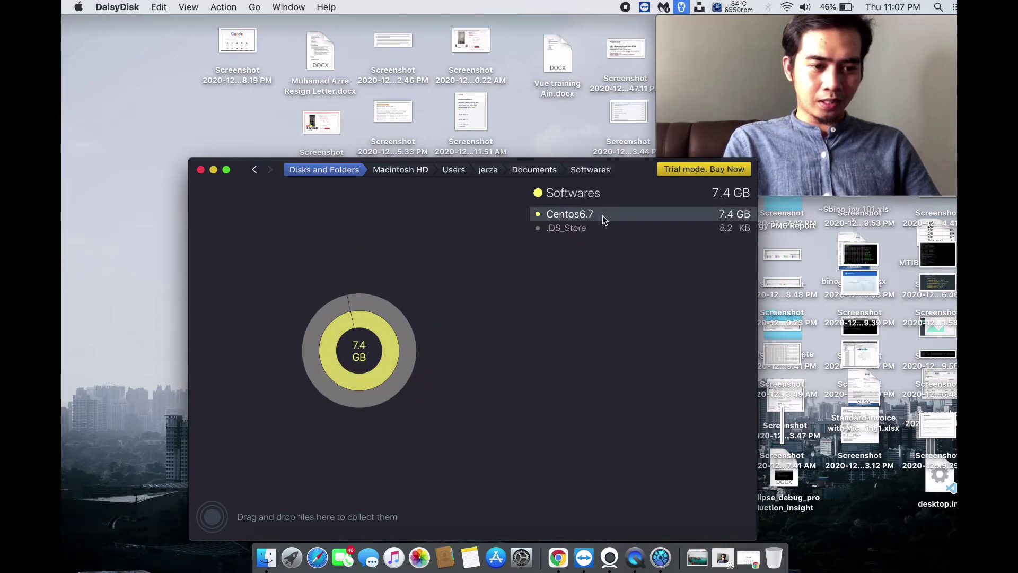
{"action": "left_click", "coordinate": [255, 170]}
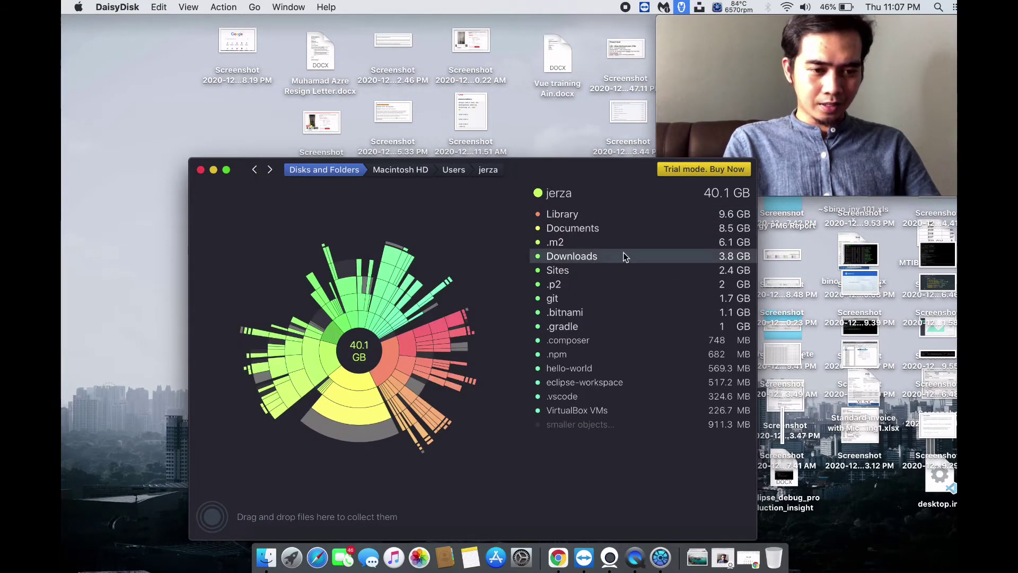
Step: Review the items by size in the home folder's Downloads folder and check the actions available for AdminLTE-3.0.5
{"action": "left_click", "coordinate": [604, 255]}
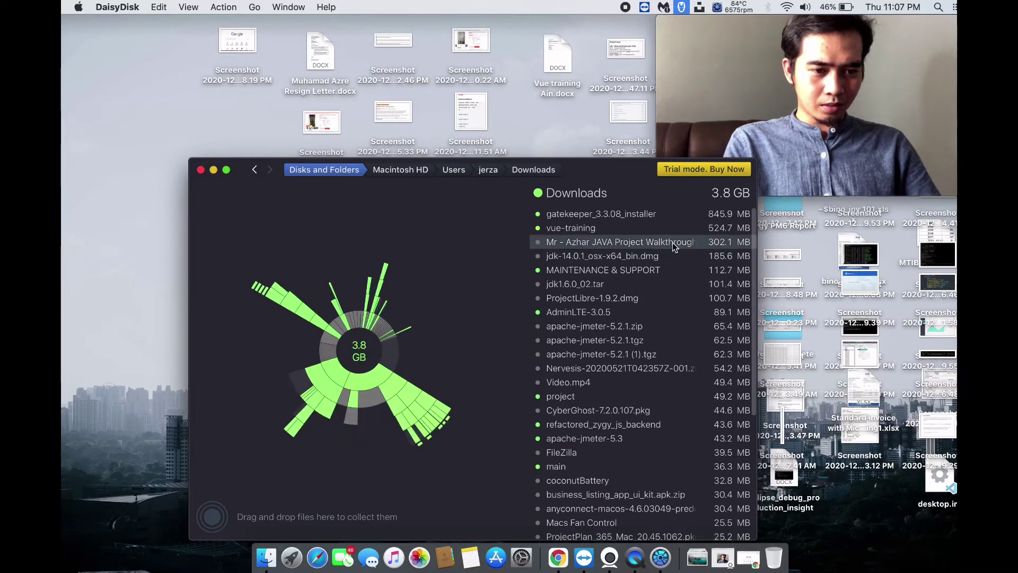
{"action": "scroll", "coordinate": [622, 327], "scroll_direction": "down", "scroll_amount": 5}
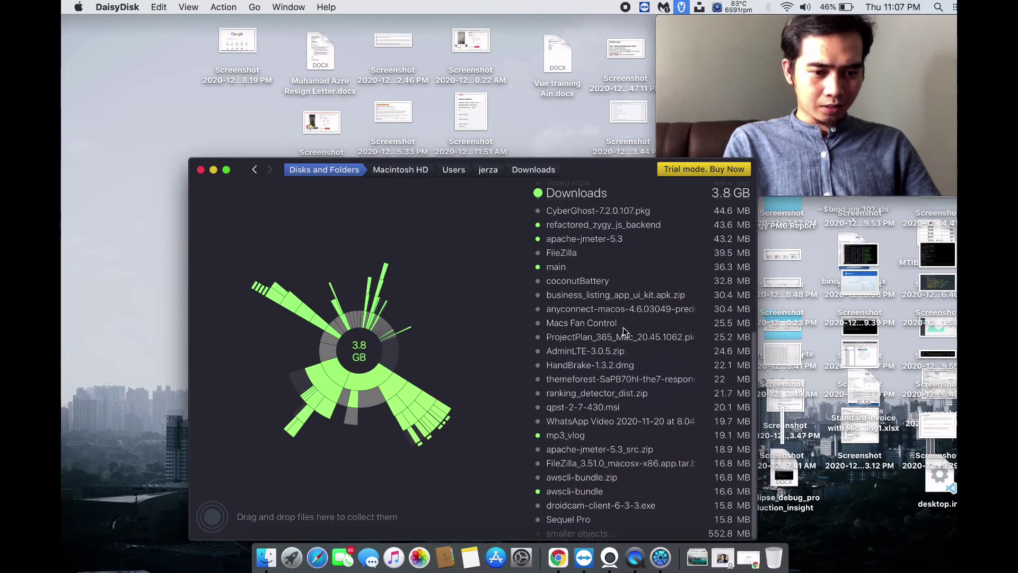
{"action": "scroll", "coordinate": [623, 327], "scroll_direction": "up", "scroll_amount": 5}
{"action": "scroll", "coordinate": [622, 327], "scroll_direction": "down", "scroll_amount": 5}
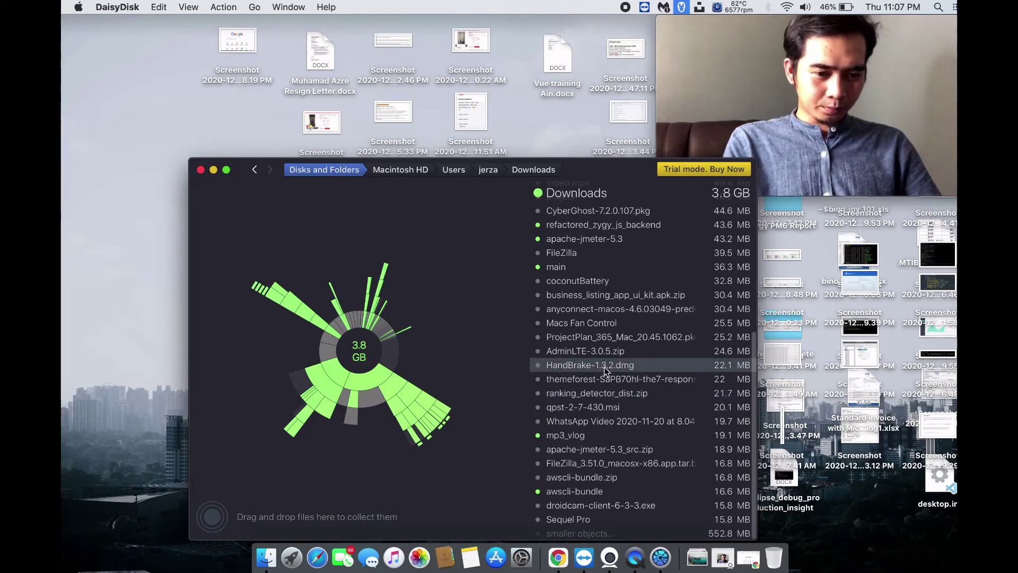
{"action": "scroll", "coordinate": [609, 483], "scroll_direction": "up", "scroll_amount": 10}
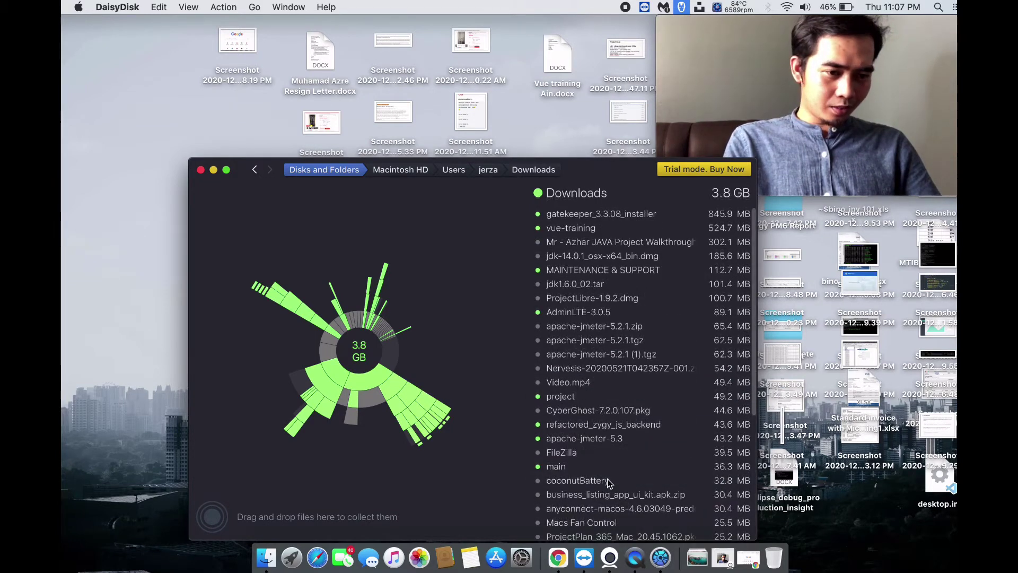
{"action": "scroll", "coordinate": [609, 483], "scroll_direction": "down", "scroll_amount": 5}
{"action": "scroll", "coordinate": [610, 371], "scroll_direction": "up", "scroll_amount": 8}
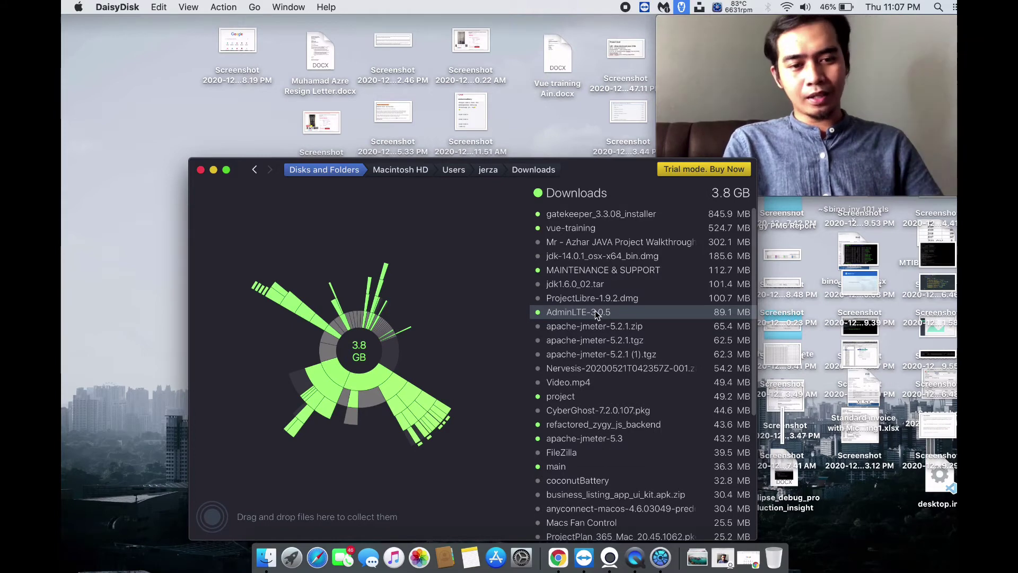
{"action": "right_click", "coordinate": [577, 316]}
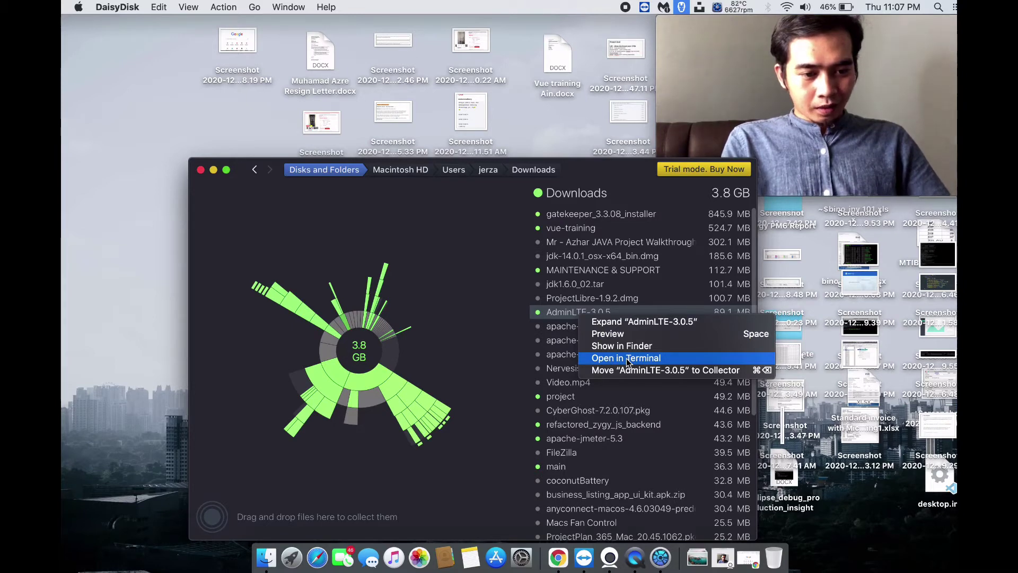
{"action": "left_click", "coordinate": [254, 172]}
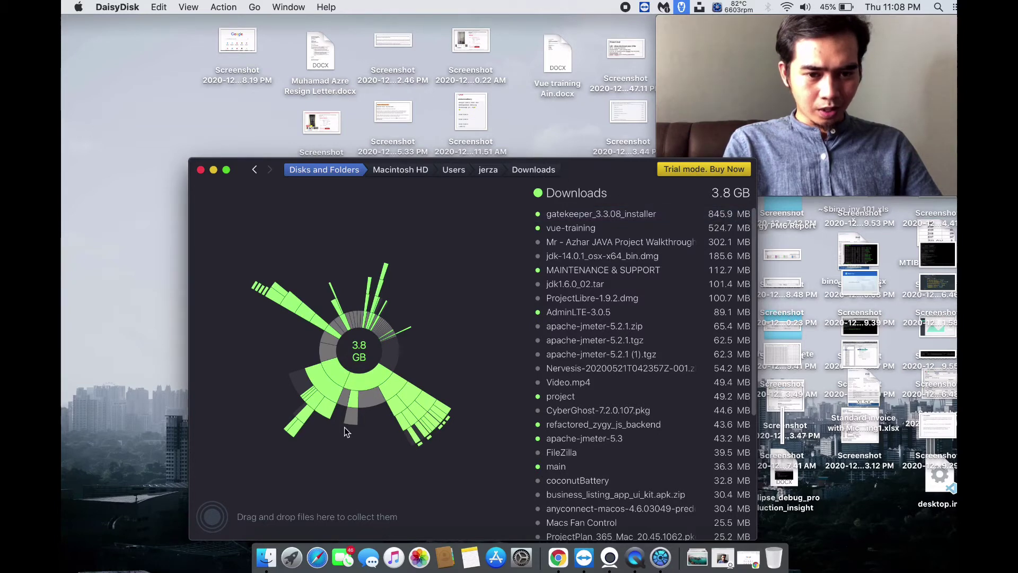
Step: Switch to Finder, open the Downloads folder and search for "vue-training"
{"action": "left_click", "coordinate": [267, 557]}
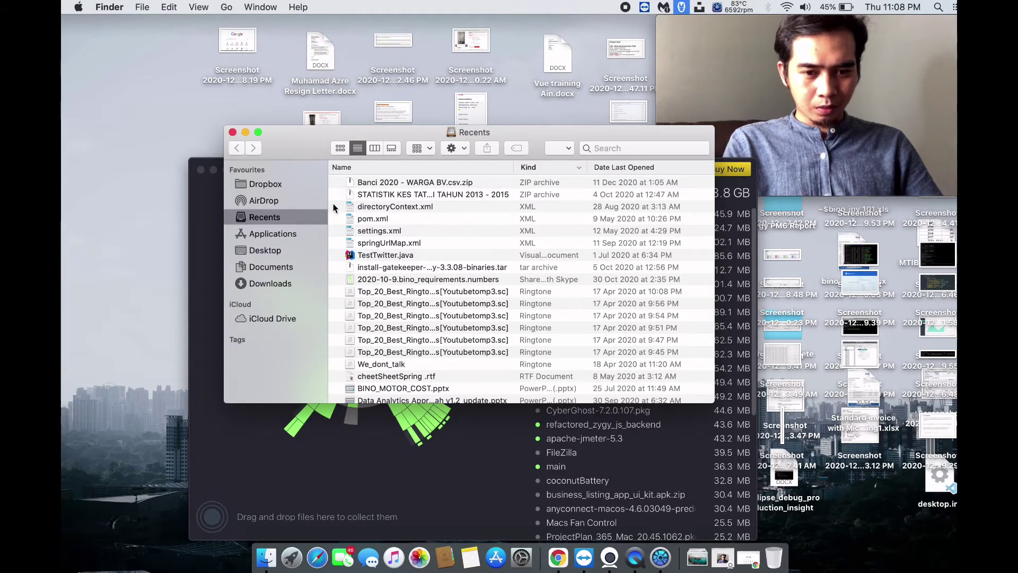
{"action": "key", "text": "alt+super+l"}
{"action": "left_click_drag", "start_coordinate": [301, 135], "coordinate": [318, 267]}
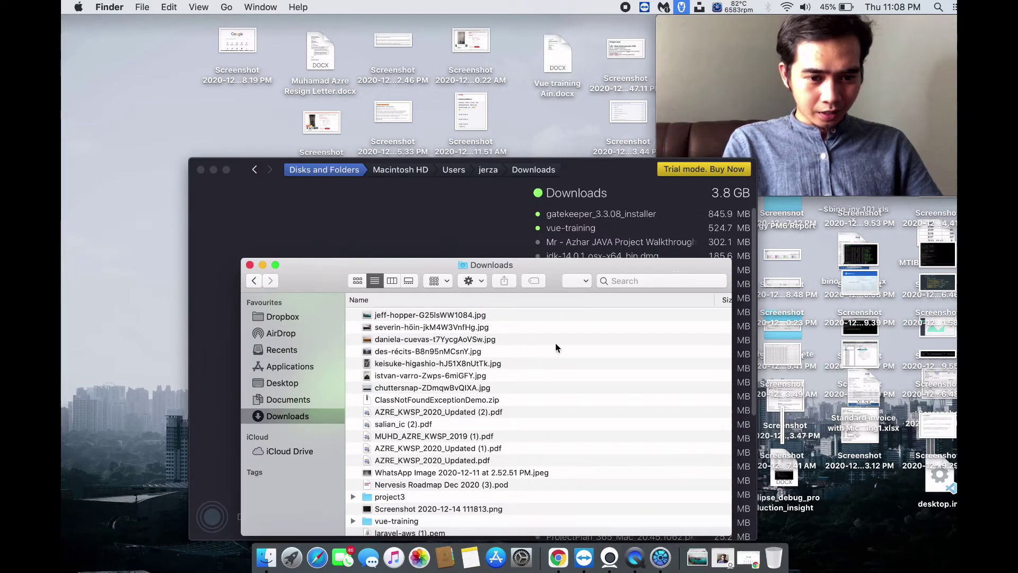
{"action": "left_click_drag", "start_coordinate": [541, 264], "coordinate": [519, 295]}
{"action": "left_click", "coordinate": [637, 311]}
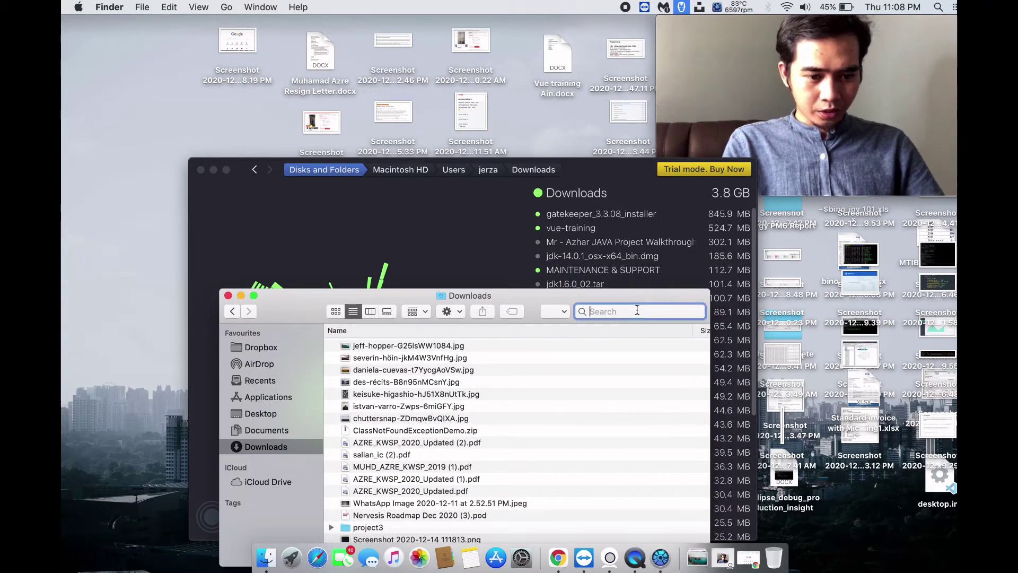
{"action": "type", "text": "vue-training"}
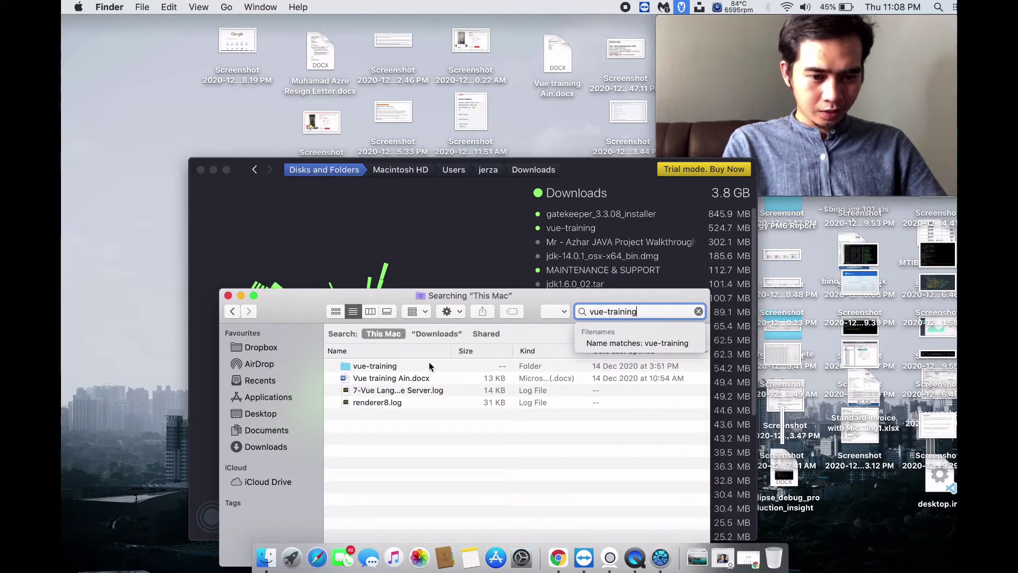
Step: Check the actions available for the vue-training folder in the search results and close the Finder window
{"action": "left_click", "coordinate": [429, 366]}
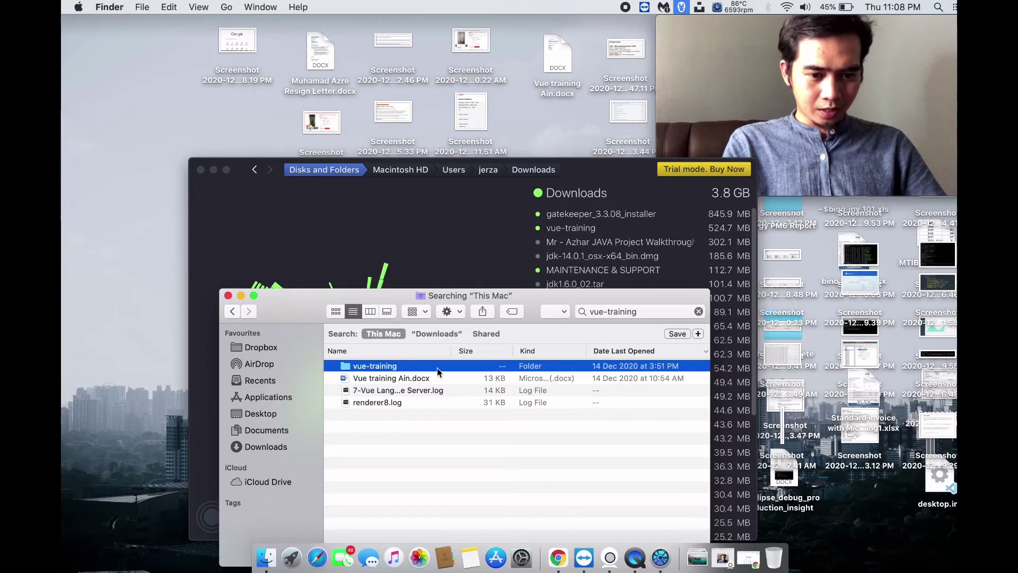
{"action": "right_click", "coordinate": [463, 366]}
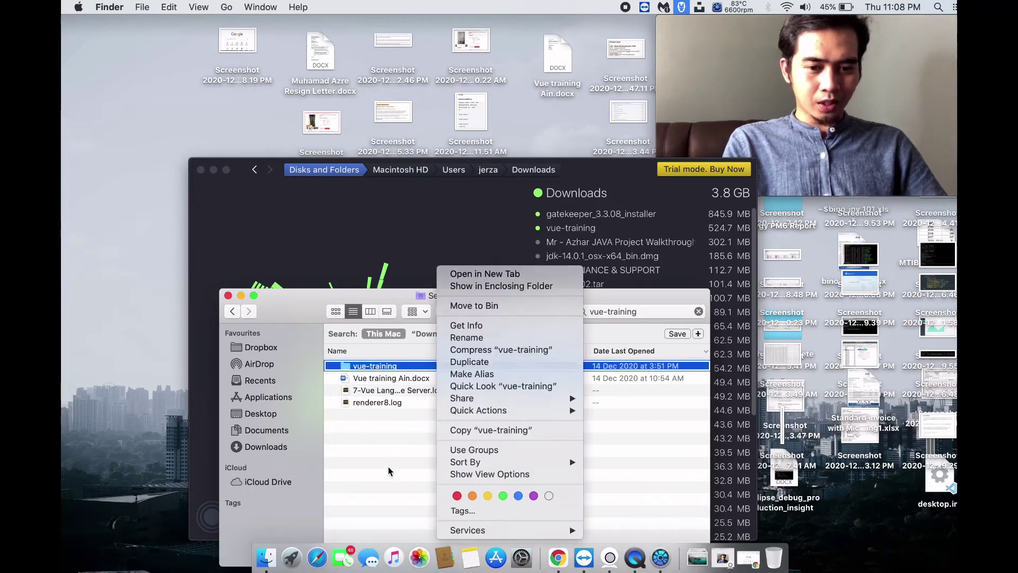
{"action": "key", "text": "Escape"}
{"action": "left_click", "coordinate": [228, 295]}
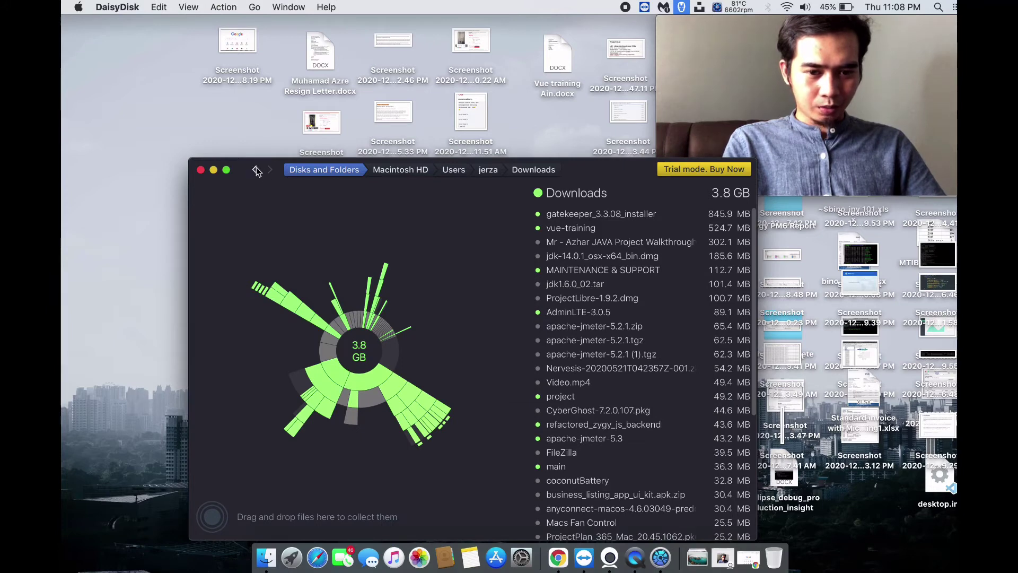
Step: Go back up to Macintosh HD in DaisyDisk, examine the Updates folder inside Library, and return to the disk overview
{"action": "left_click", "coordinate": [255, 171]}
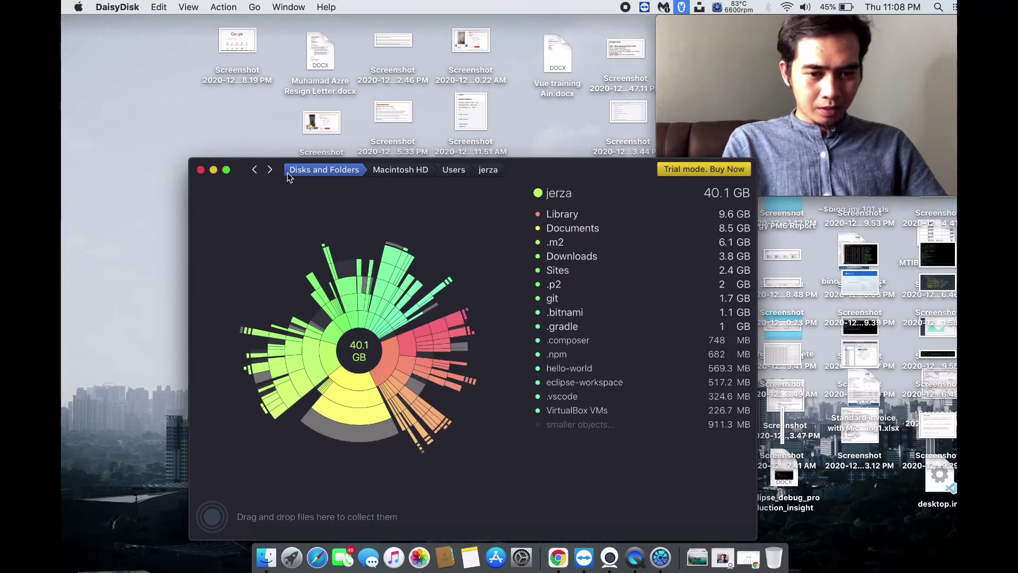
{"action": "left_click", "coordinate": [255, 170]}
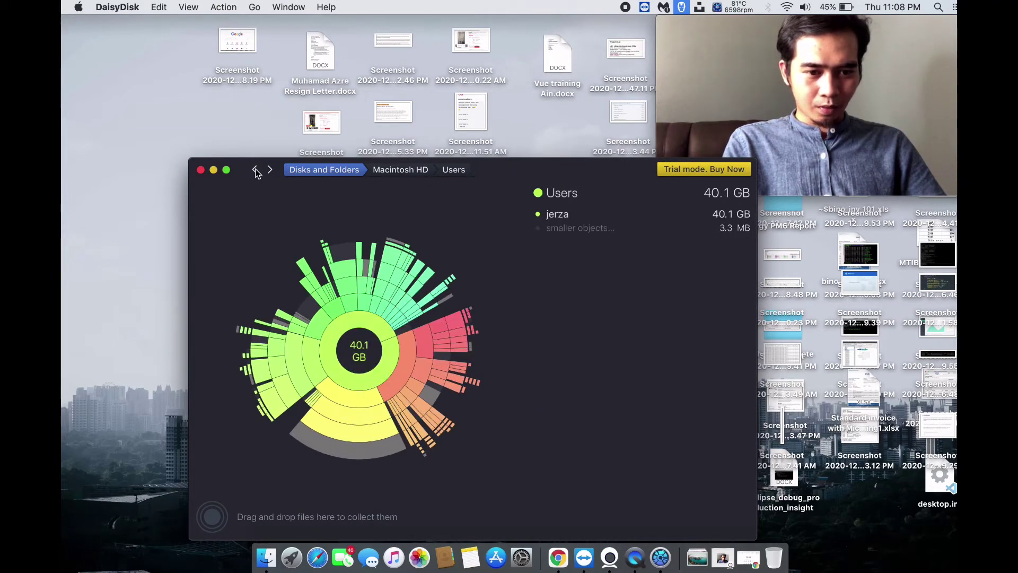
{"action": "left_click", "coordinate": [256, 170]}
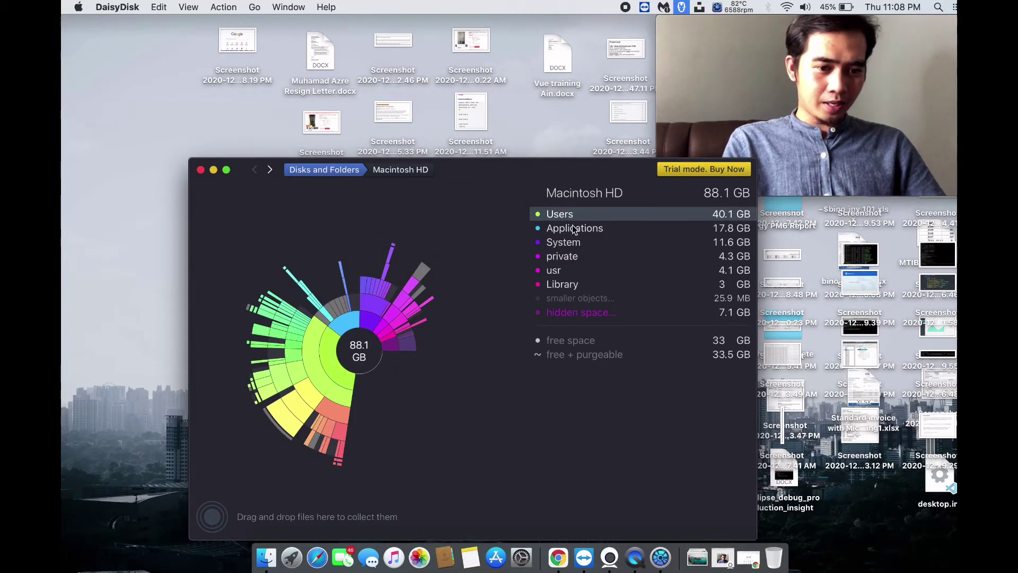
{"action": "left_click", "coordinate": [576, 286]}
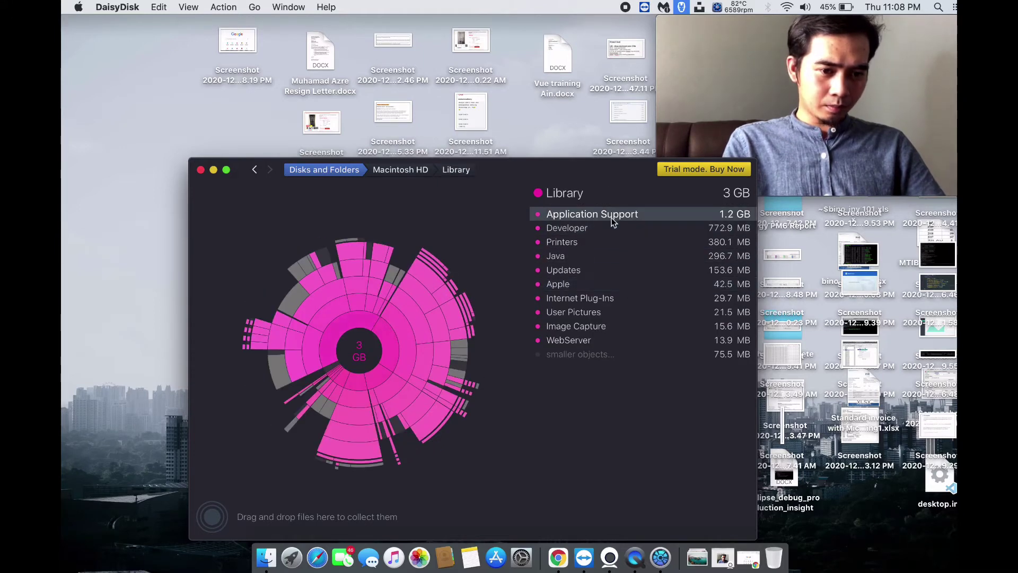
{"action": "left_click", "coordinate": [599, 269]}
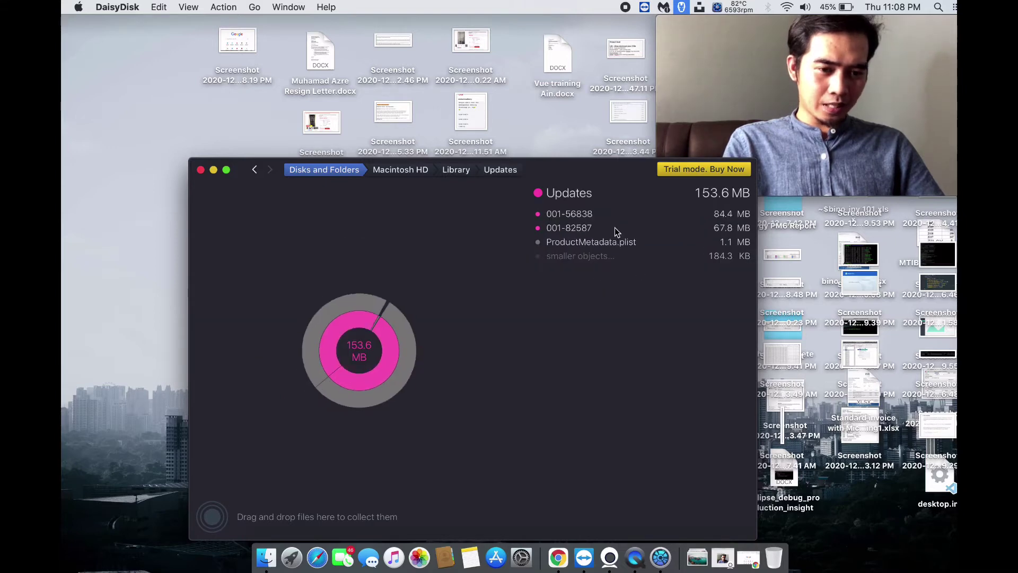
{"action": "left_click", "coordinate": [255, 170]}
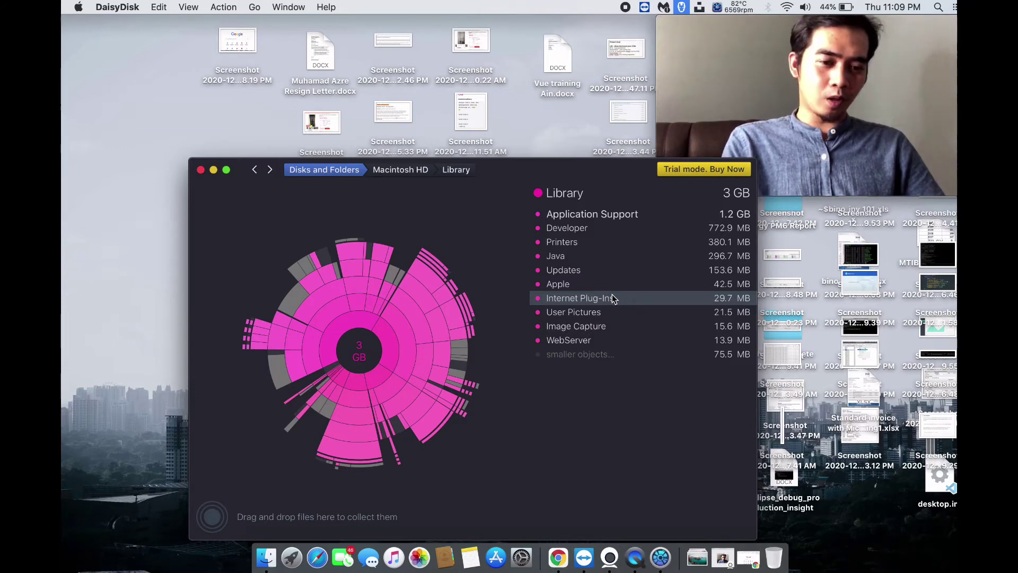
{"action": "left_click", "coordinate": [591, 270]}
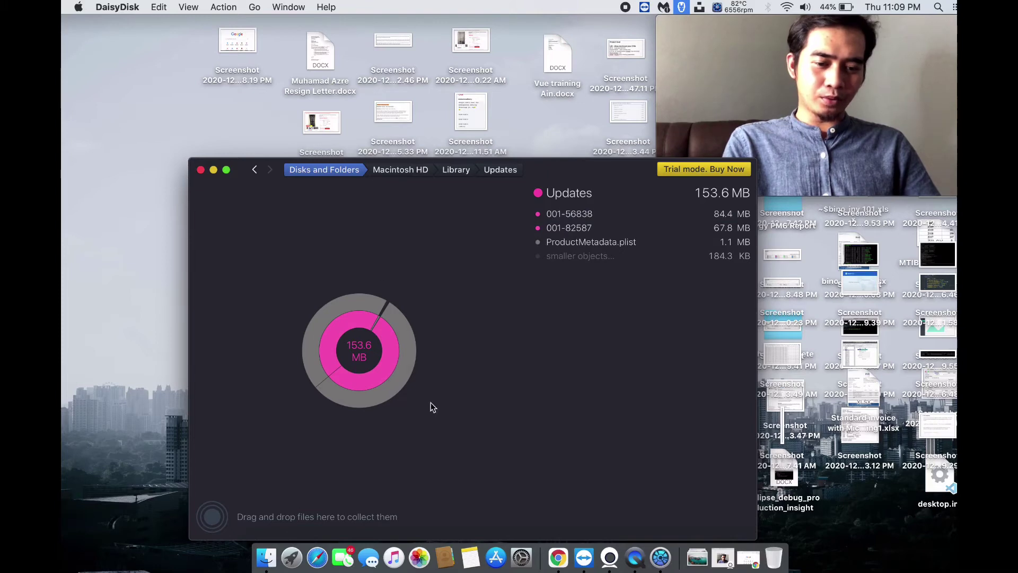
{"action": "left_click", "coordinate": [255, 173]}
{"action": "left_click", "coordinate": [254, 173]}
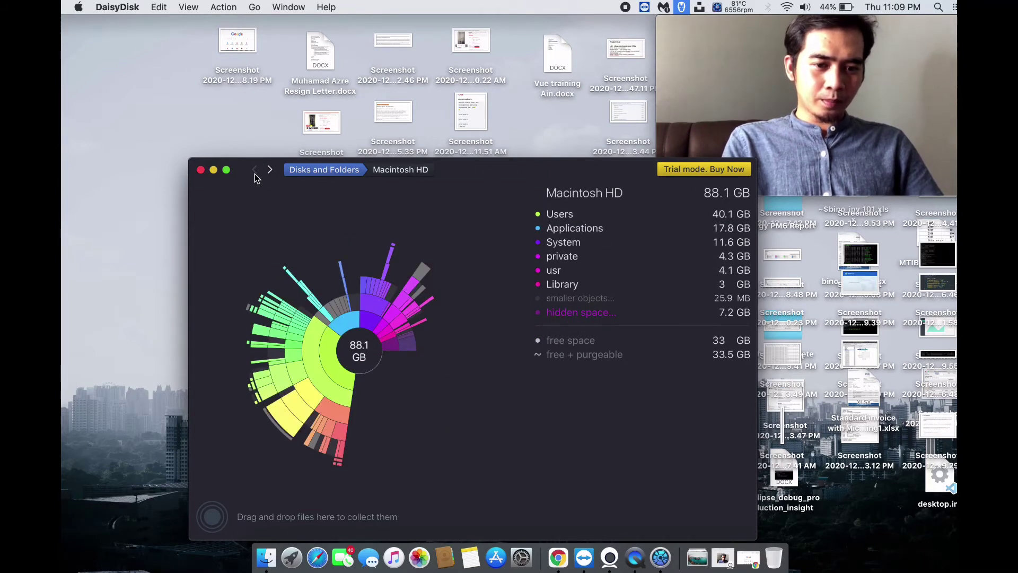
{"action": "left_click", "coordinate": [266, 558]}
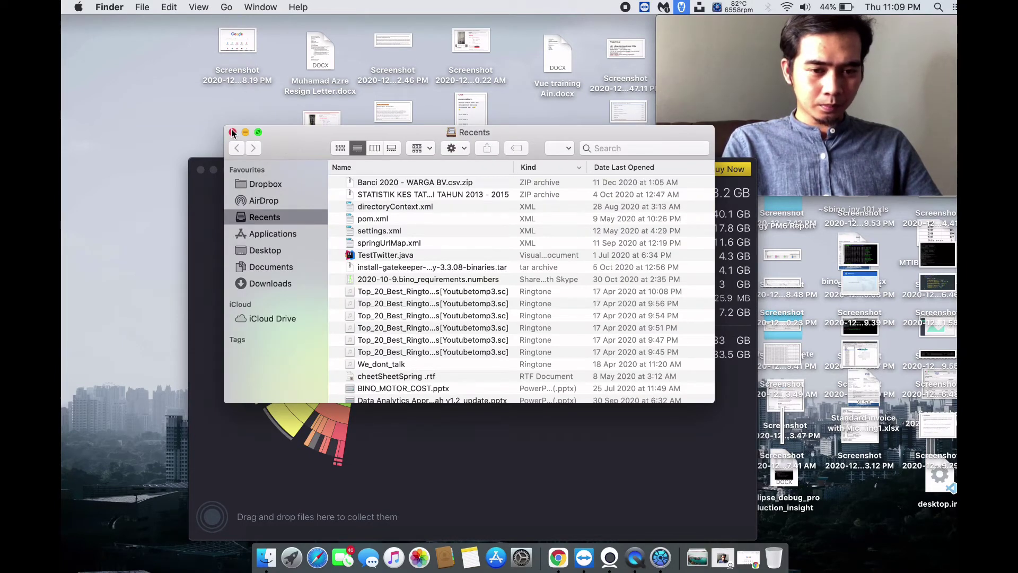
{"action": "left_click", "coordinate": [232, 133]}
{"action": "left_click", "coordinate": [269, 566]}
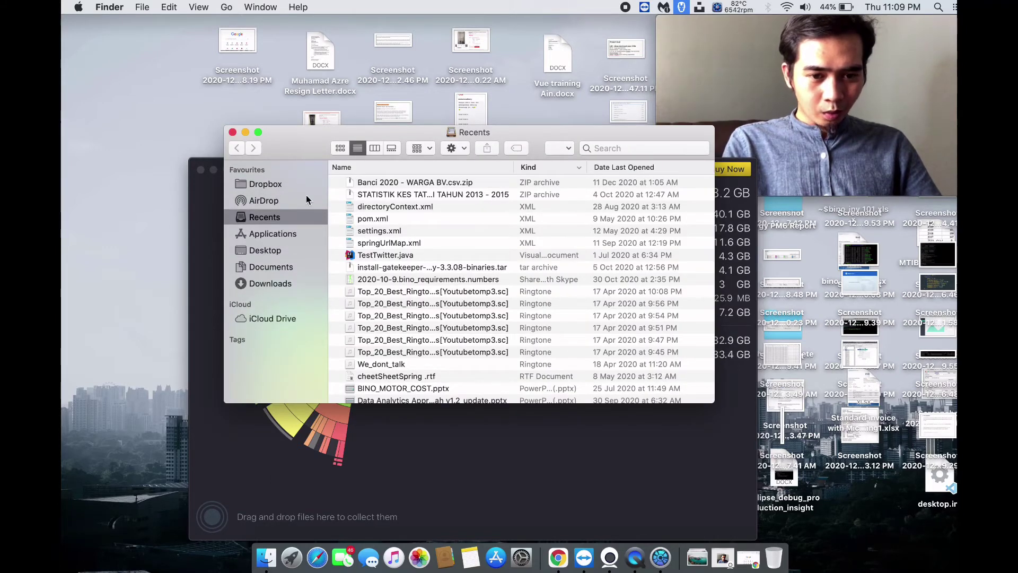
{"action": "left_click", "coordinate": [265, 200]}
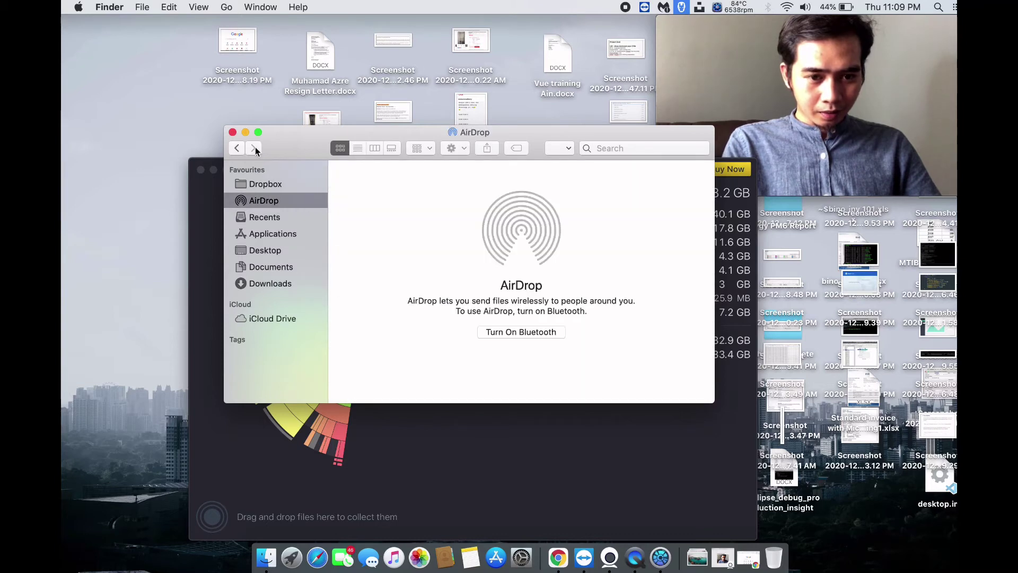
{"action": "left_click", "coordinate": [233, 133]}
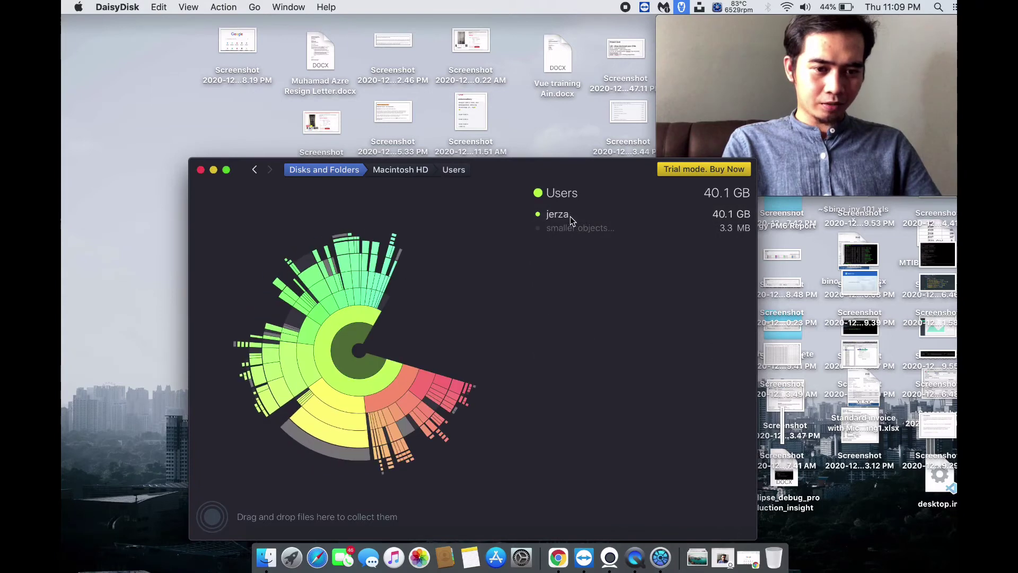
Step: Reopen the home folder inside Users in the scan results, and briefly open and close a Finder window
{"action": "left_click", "coordinate": [572, 213]}
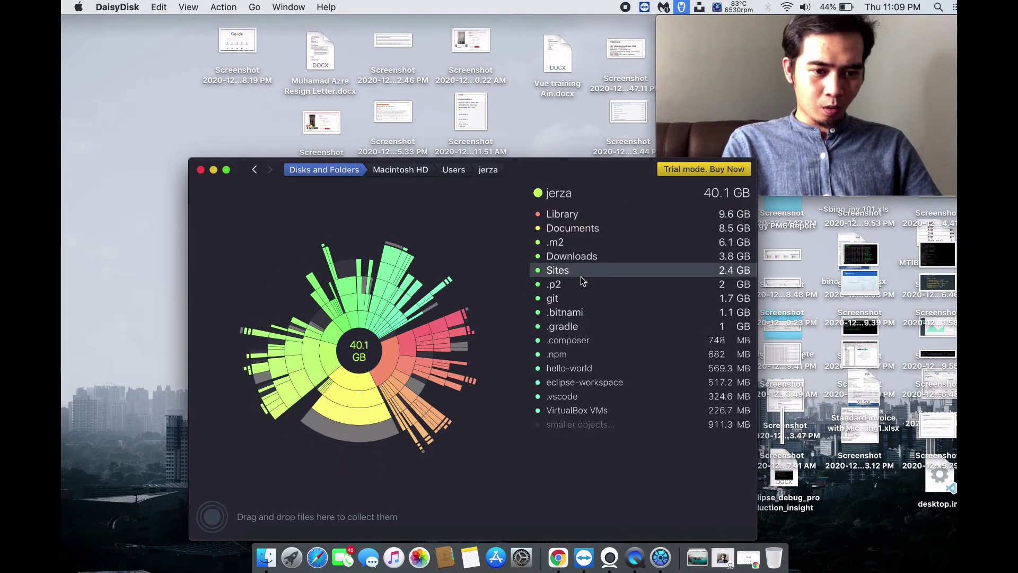
{"action": "left_click", "coordinate": [265, 557]}
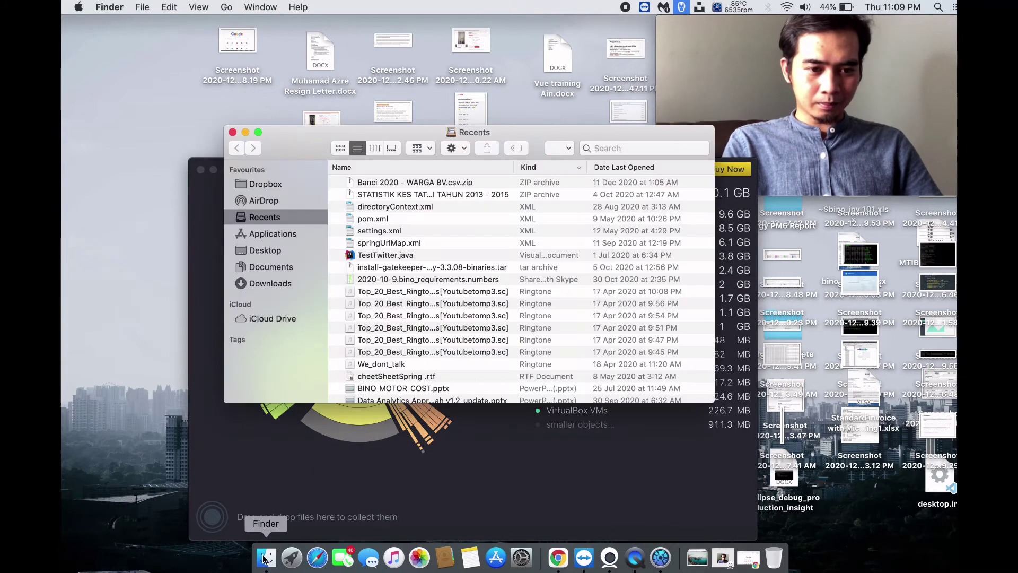
{"action": "left_click", "coordinate": [233, 132]}
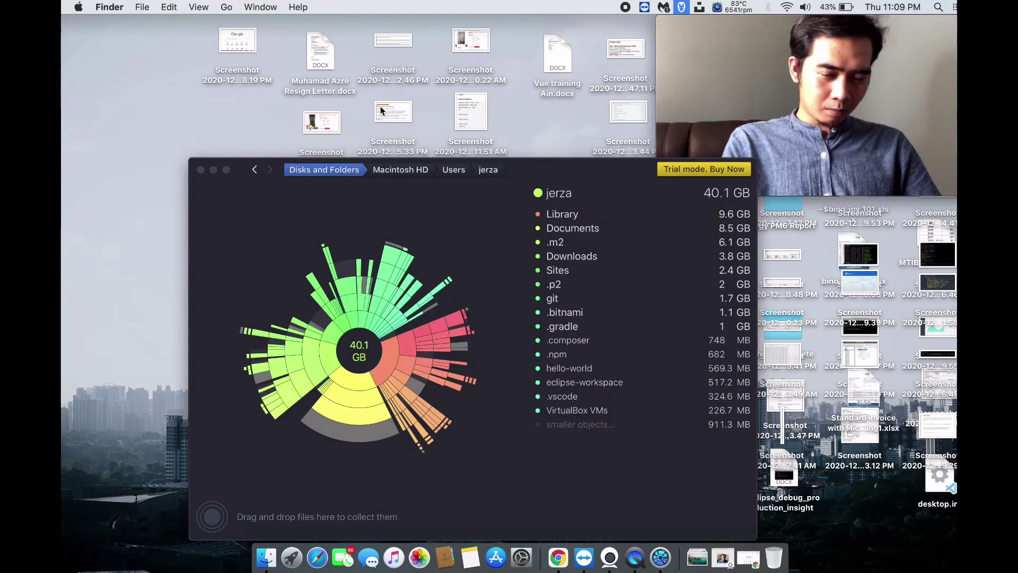
Step: Go back up from the home folder to the Macintosh HD overview in DaisyDisk
{"action": "left_click", "coordinate": [255, 170]}
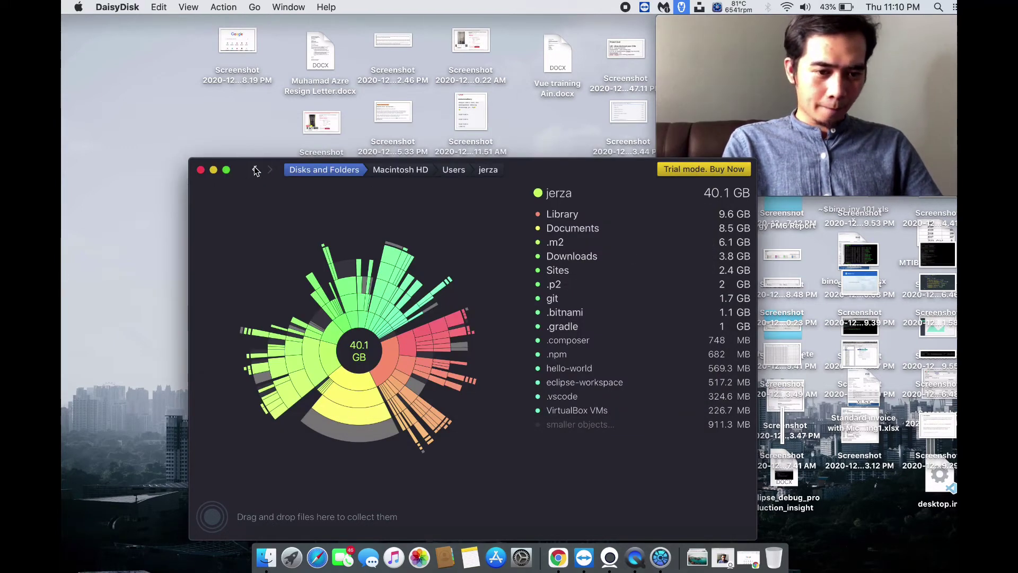
{"action": "left_click", "coordinate": [255, 169]}
{"action": "left_click", "coordinate": [255, 170]}
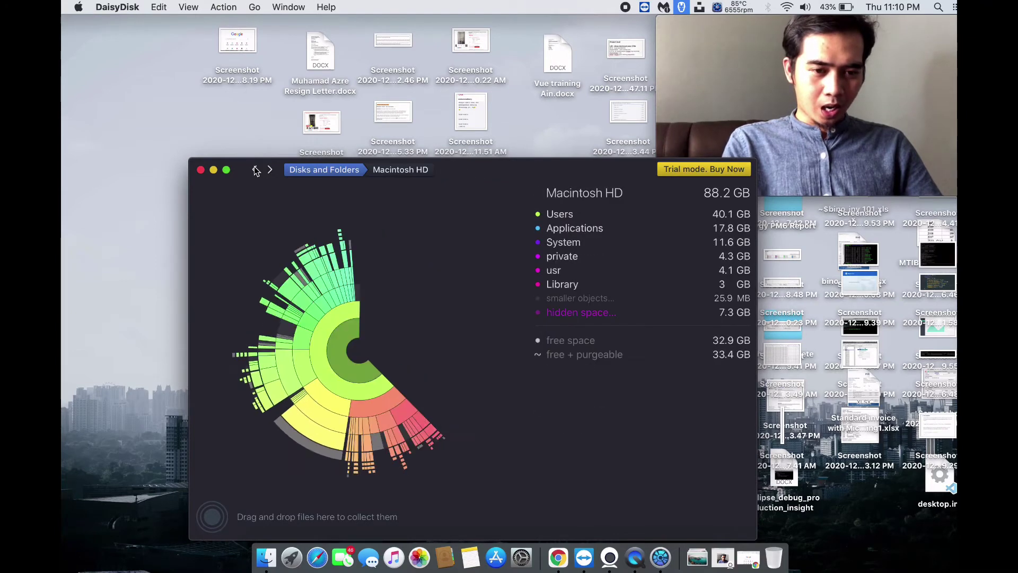
Step: Switch to Finder and go directly to the root folder "/"
{"action": "left_click", "coordinate": [254, 7]}
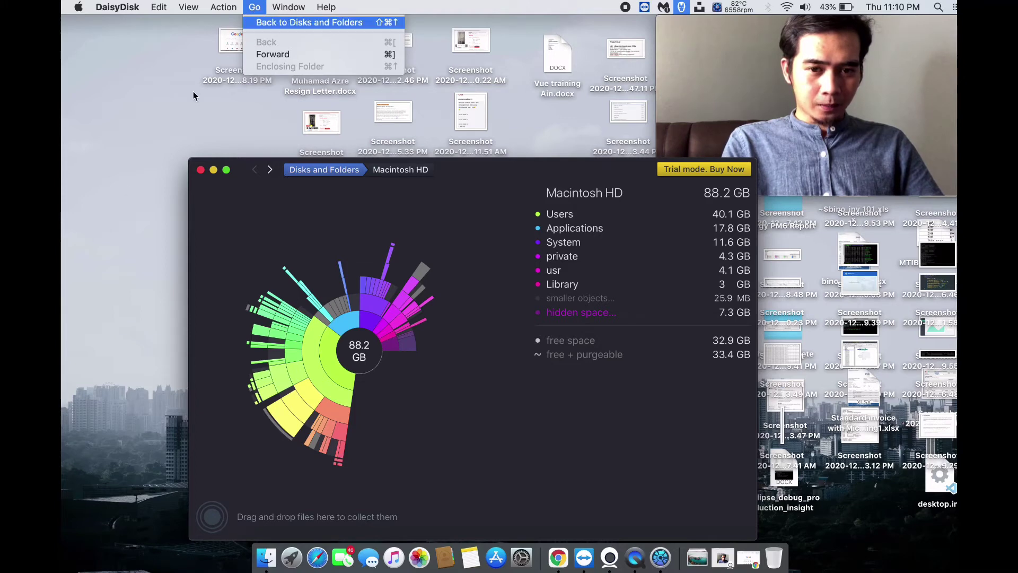
{"action": "left_click", "coordinate": [123, 183]}
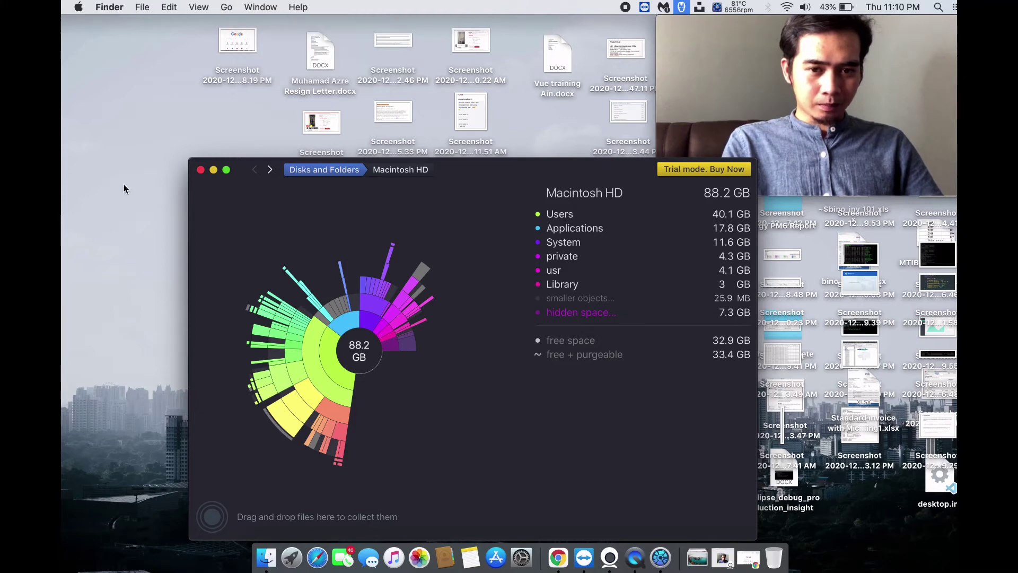
{"action": "left_click", "coordinate": [227, 7]}
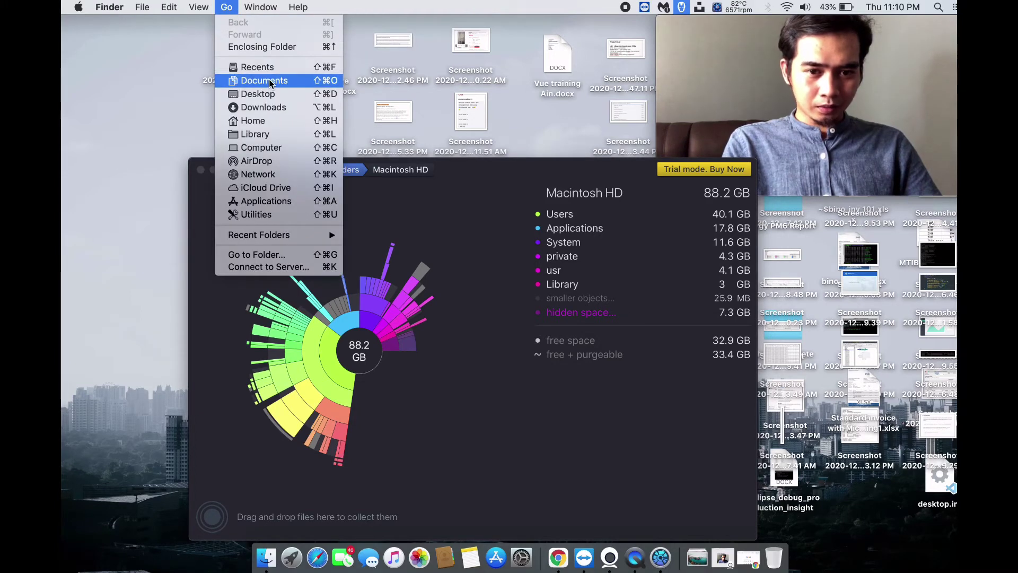
{"action": "left_click", "coordinate": [266, 256]}
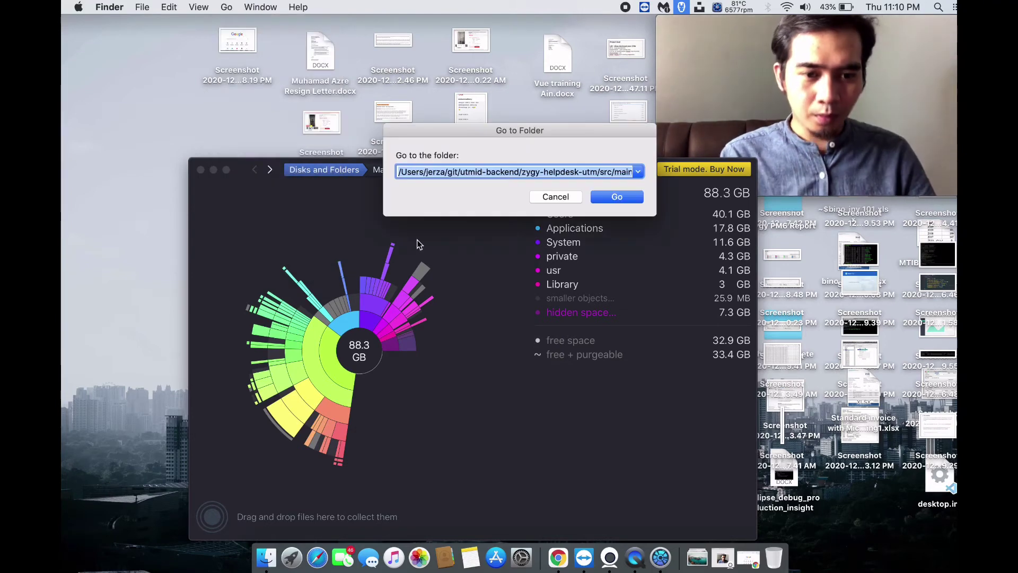
{"action": "type", "text": "/"}
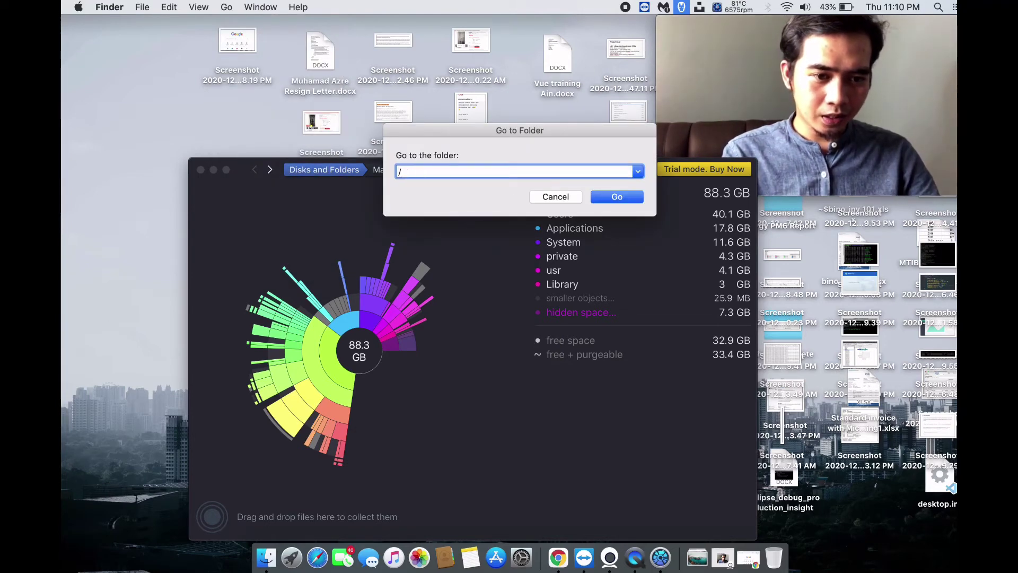
{"action": "key", "text": "Return"}
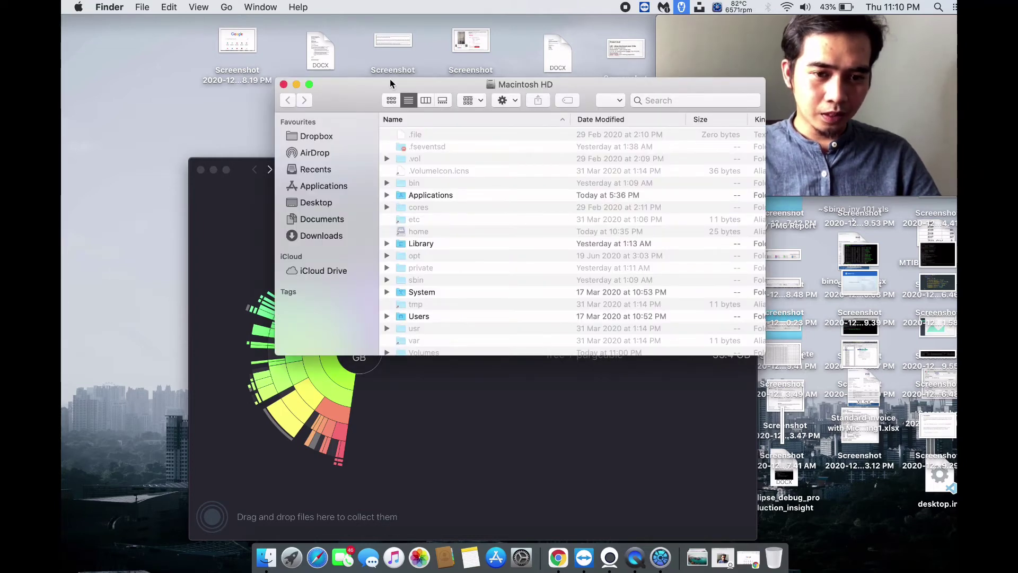
Step: Move the Macintosh HD Finder window aside and narrow it so it no longer covers DaisyDisk's folder list
{"action": "left_click_drag", "start_coordinate": [364, 79], "coordinate": [184, 60]}
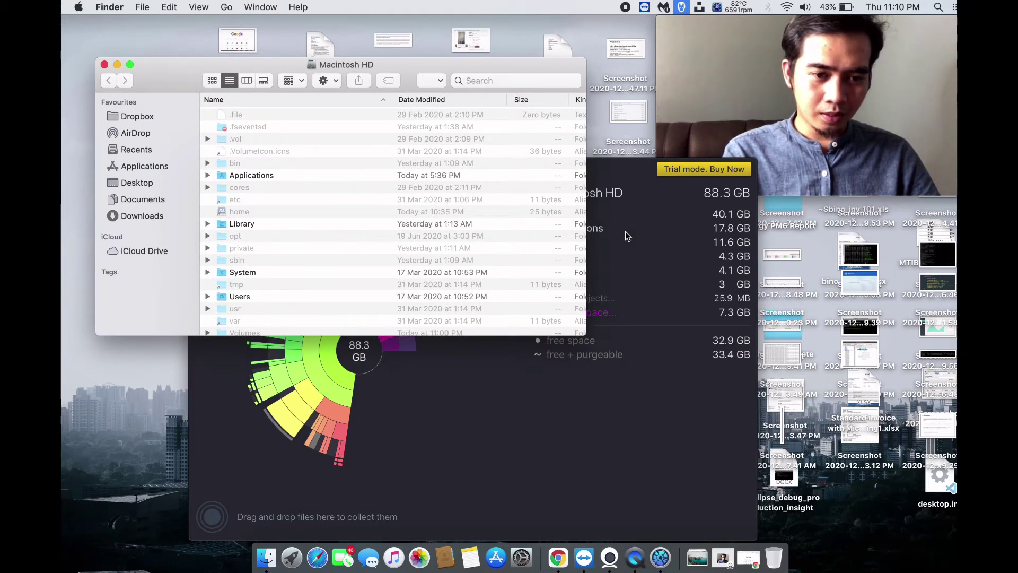
{"action": "left_click_drag", "start_coordinate": [588, 219], "coordinate": [541, 218]}
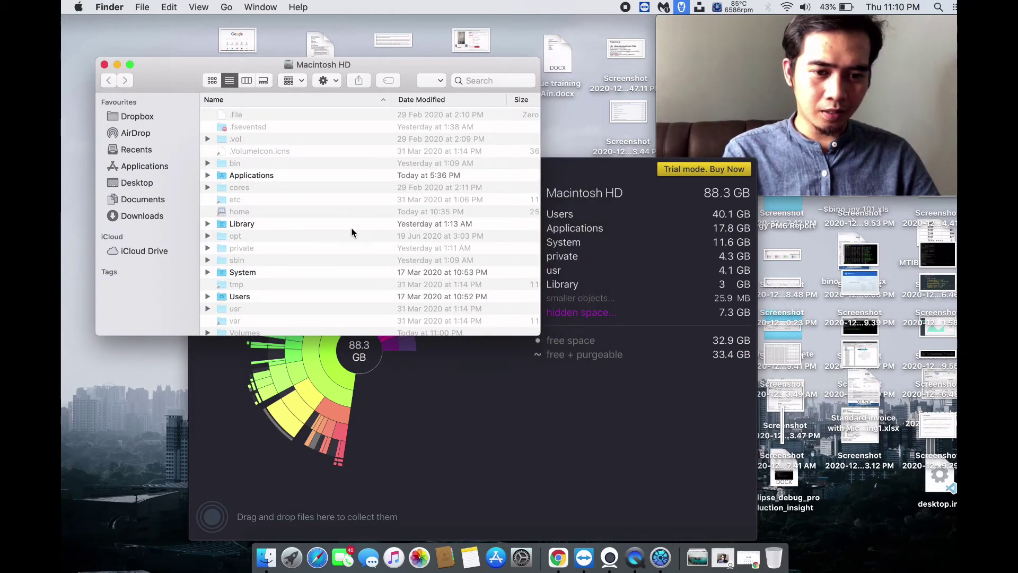
{"action": "scroll", "coordinate": [352, 232], "scroll_direction": "right", "scroll_amount": 3}
{"action": "scroll", "coordinate": [353, 231], "scroll_direction": "left", "scroll_amount": 3}
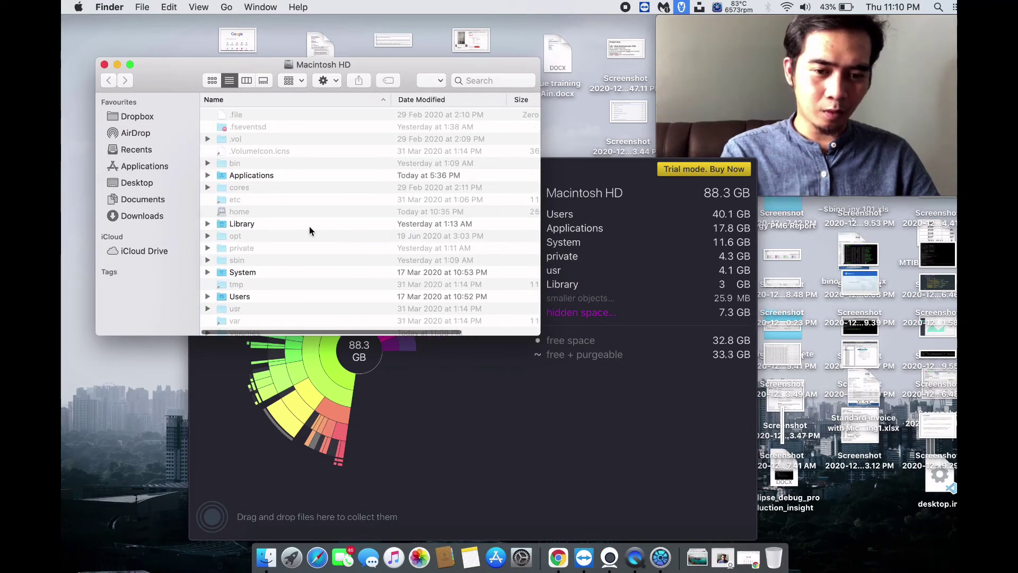
Step: Open the Updates folder inside Library and examine the sizes and kinds of its contents
{"action": "double_click", "coordinate": [247, 223]}
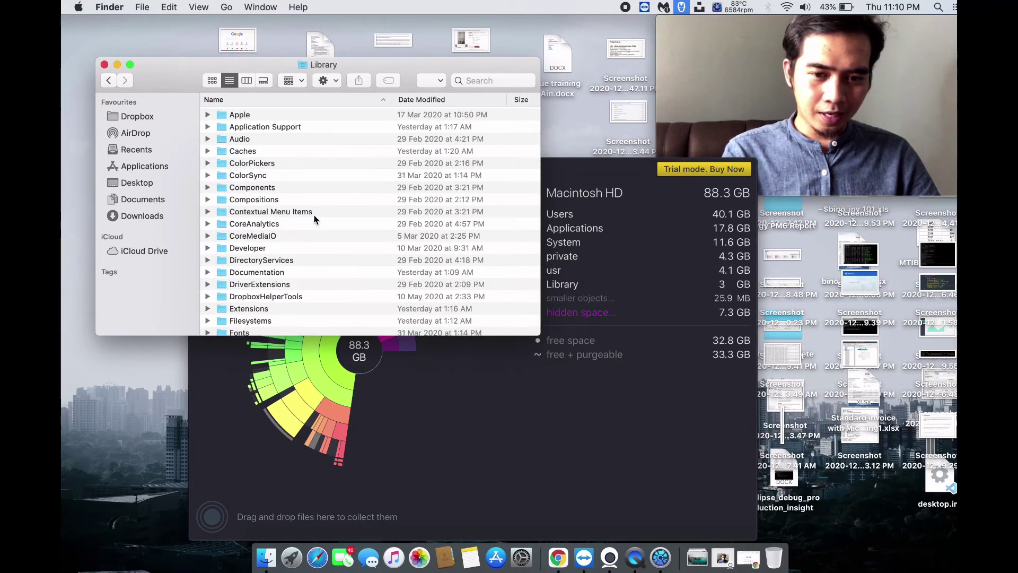
{"action": "left_click", "coordinate": [258, 199]}
{"action": "key", "text": "u"}
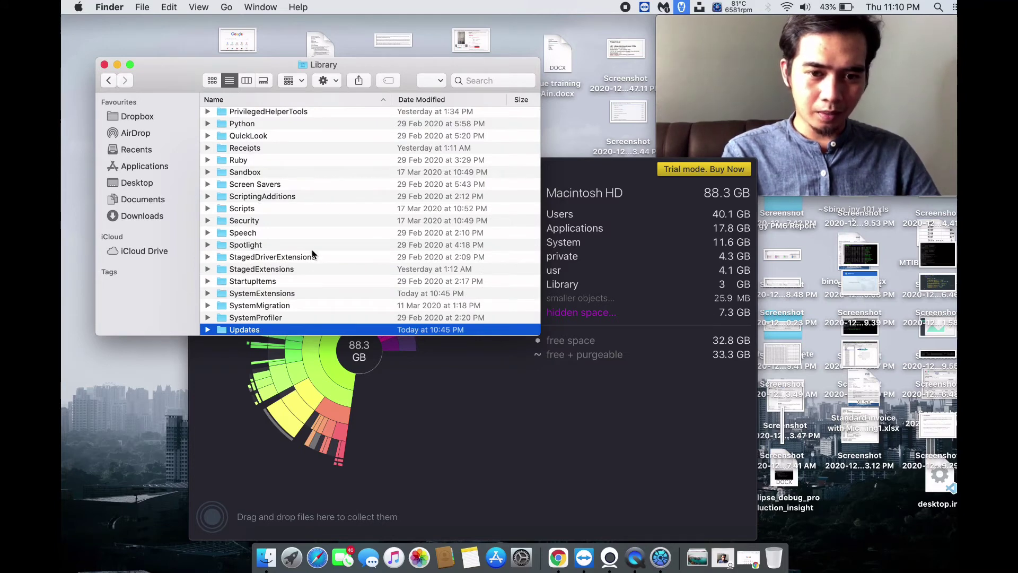
{"action": "double_click", "coordinate": [250, 329]}
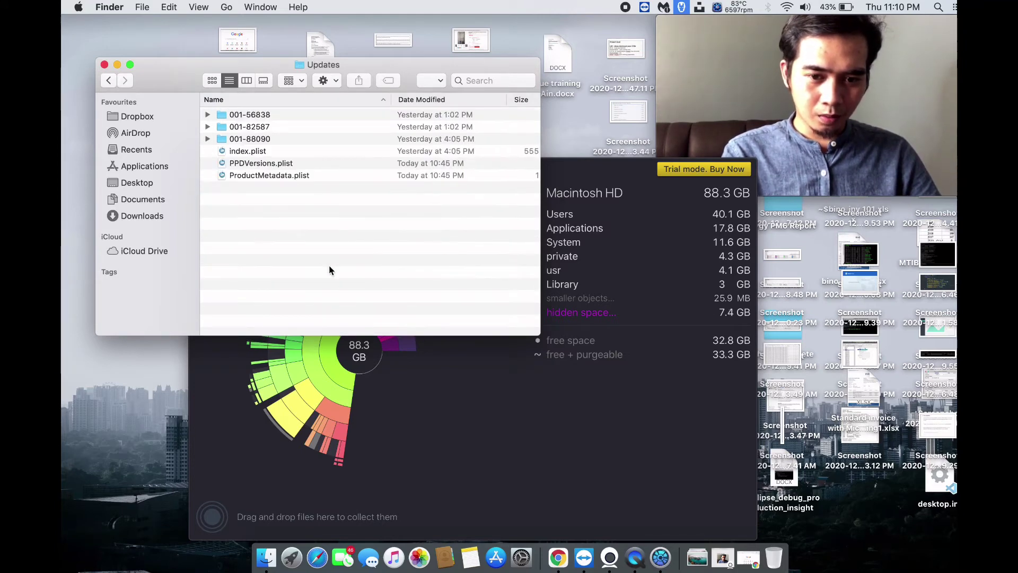
{"action": "scroll", "coordinate": [444, 253], "scroll_direction": "right", "scroll_amount": 3}
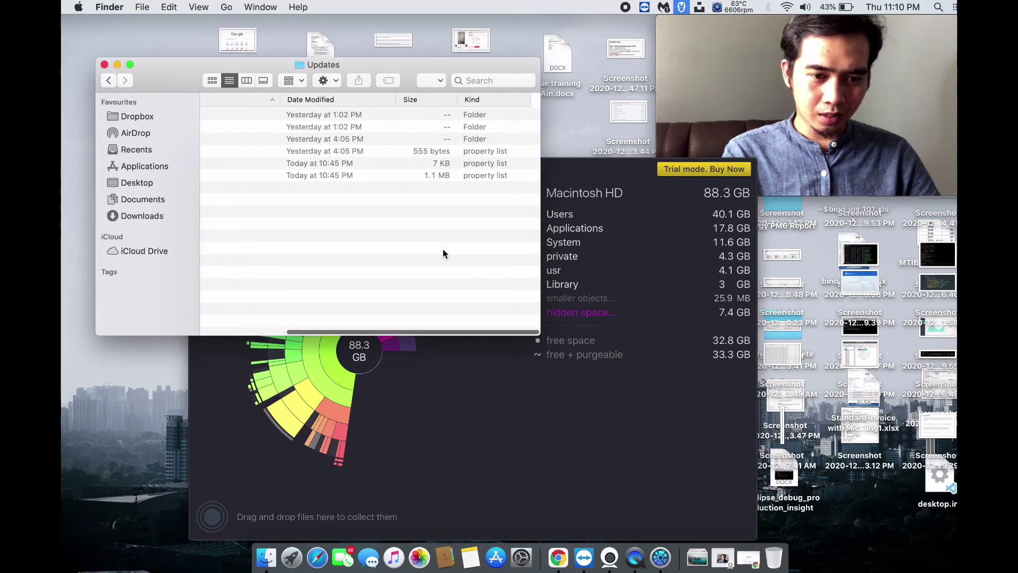
{"action": "scroll", "coordinate": [443, 254], "scroll_direction": "left", "scroll_amount": 3}
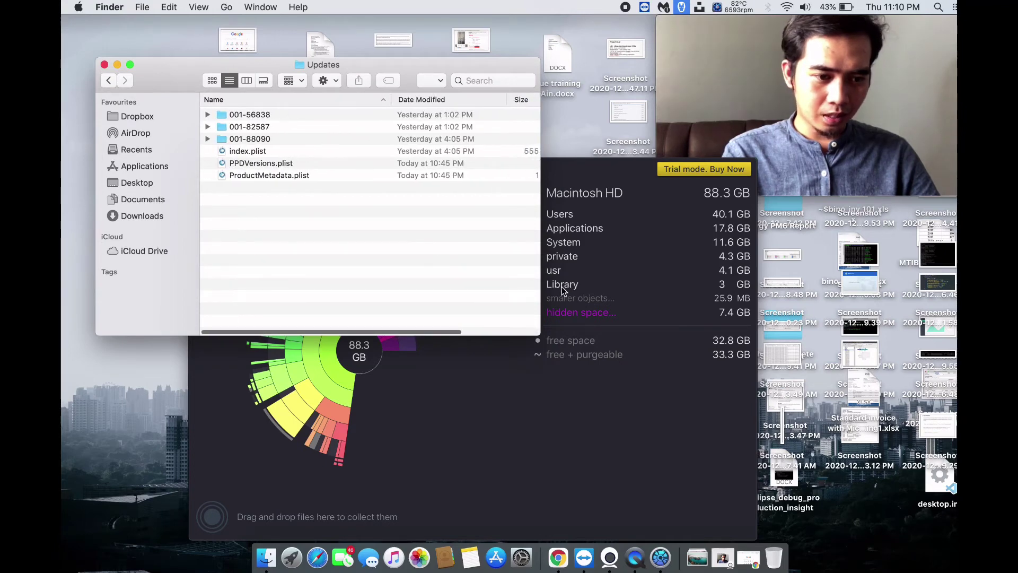
Step: Check the actions available for the 001-56838 folder in Updates without choosing one
{"action": "left_click", "coordinate": [291, 115]}
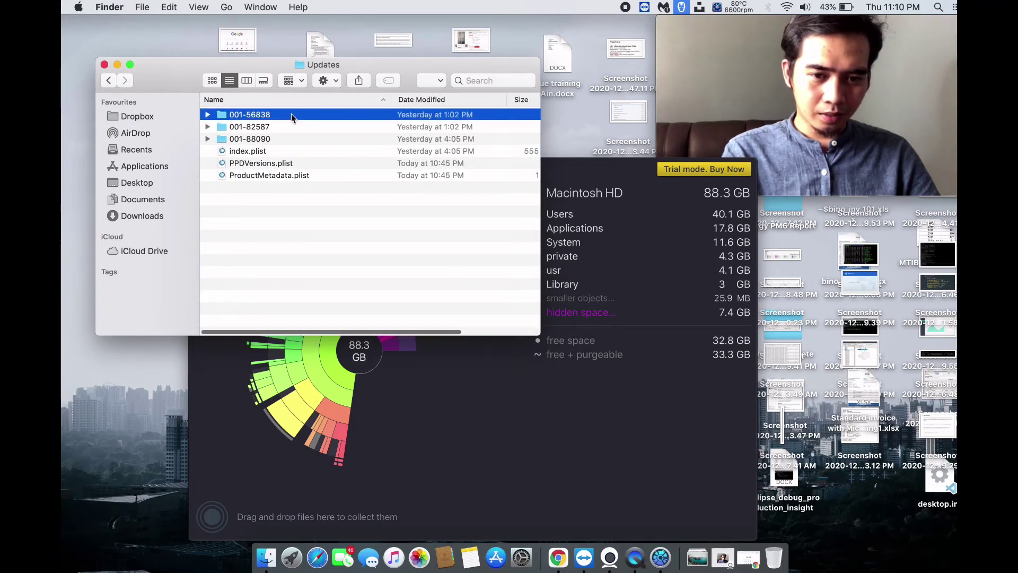
{"action": "right_click", "coordinate": [291, 114]}
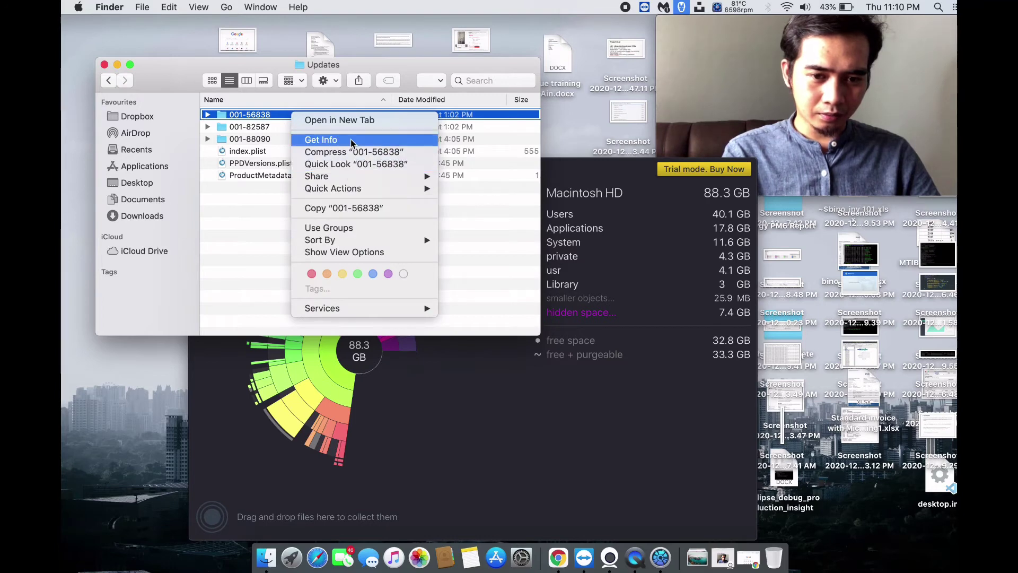
{"action": "left_click", "coordinate": [269, 215]}
Step: Switch to DaisyDisk, try to rescan the hidden space as Administrator, and minimize the window
{"action": "left_click", "coordinate": [589, 417]}
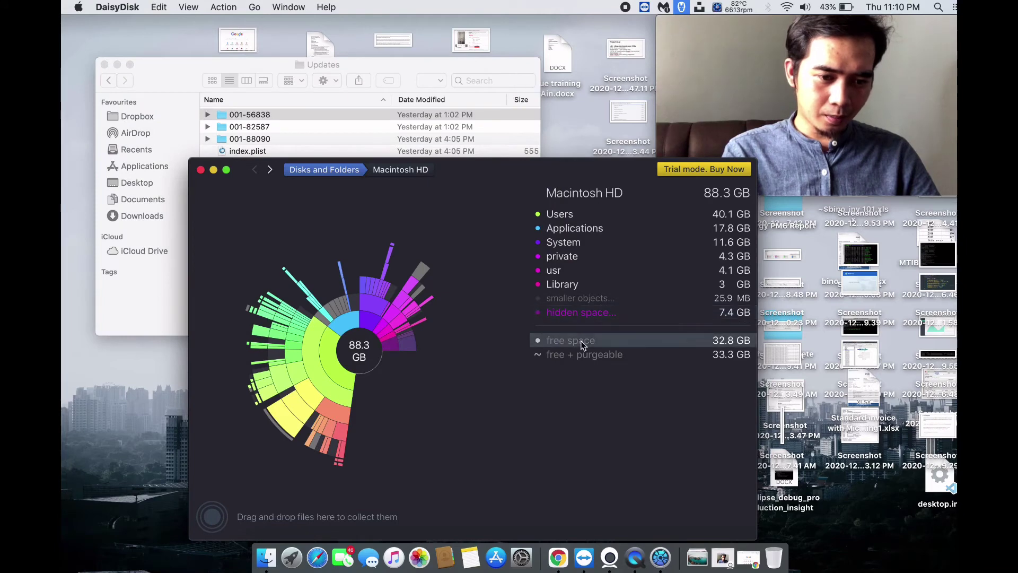
{"action": "left_click", "coordinate": [584, 313]}
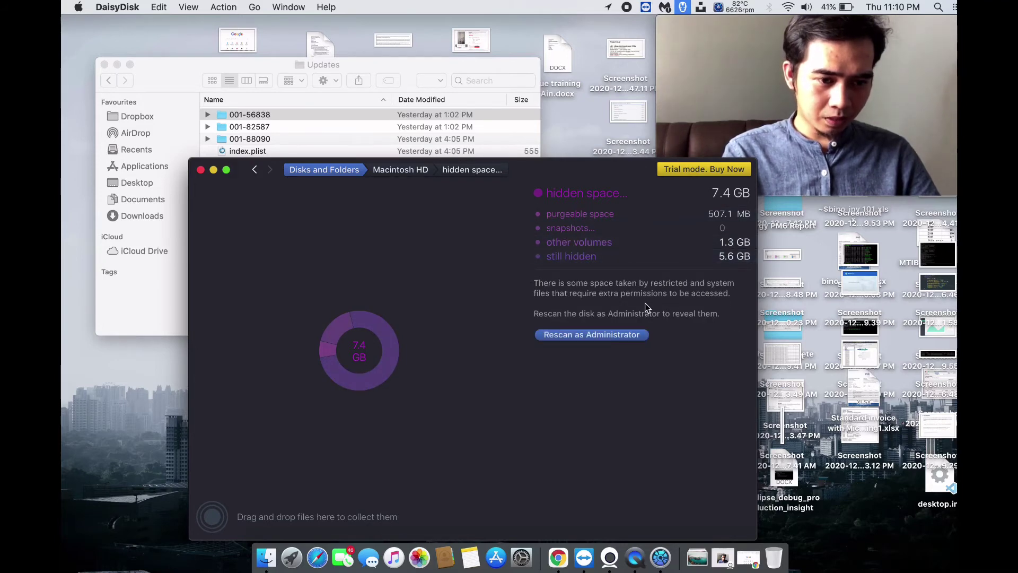
{"action": "left_click", "coordinate": [602, 335]}
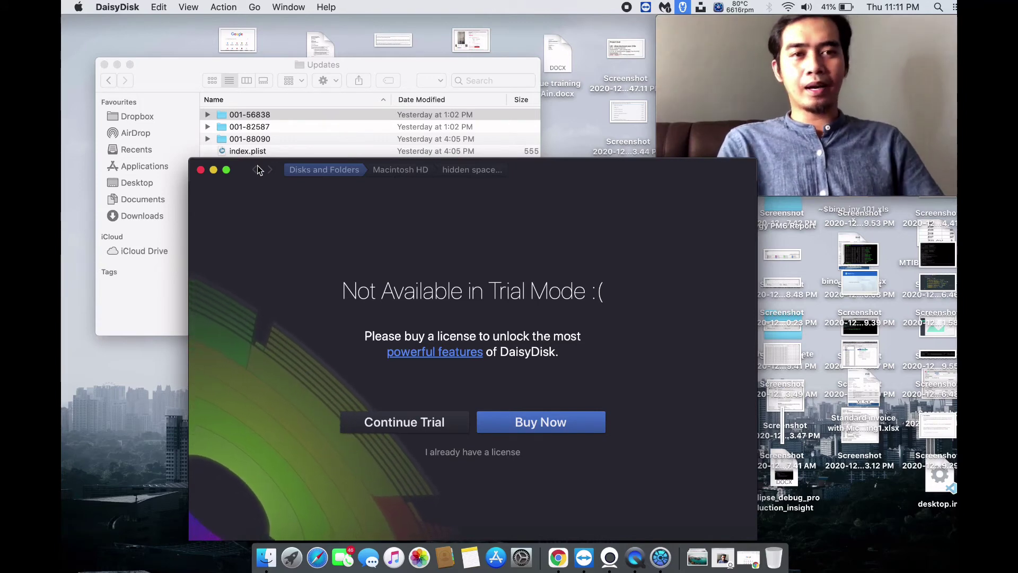
{"action": "left_click", "coordinate": [214, 170]}
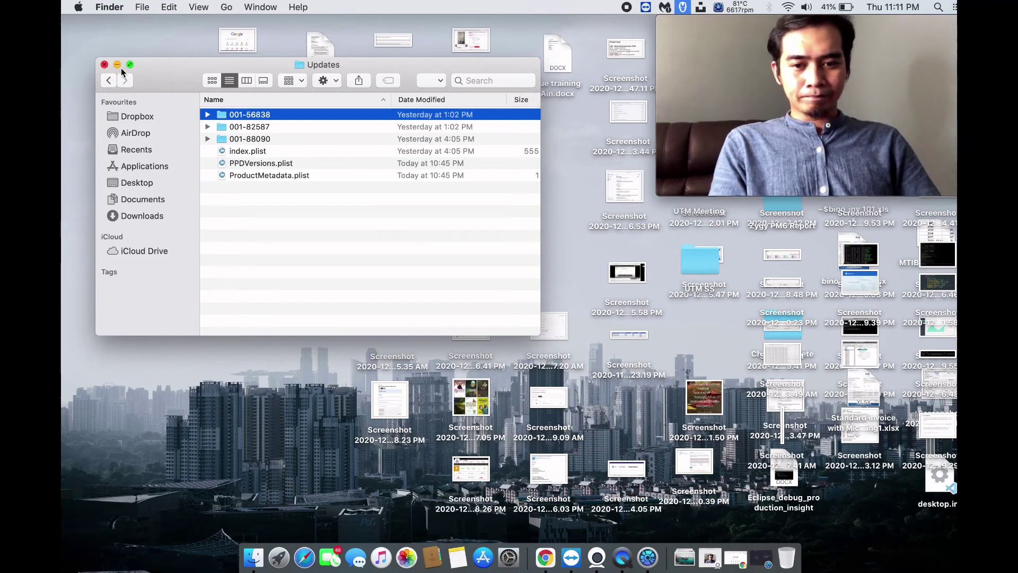
Step: View the Applications folder in Finder, close that window and open the About This Mac overview
{"action": "left_click", "coordinate": [154, 167]}
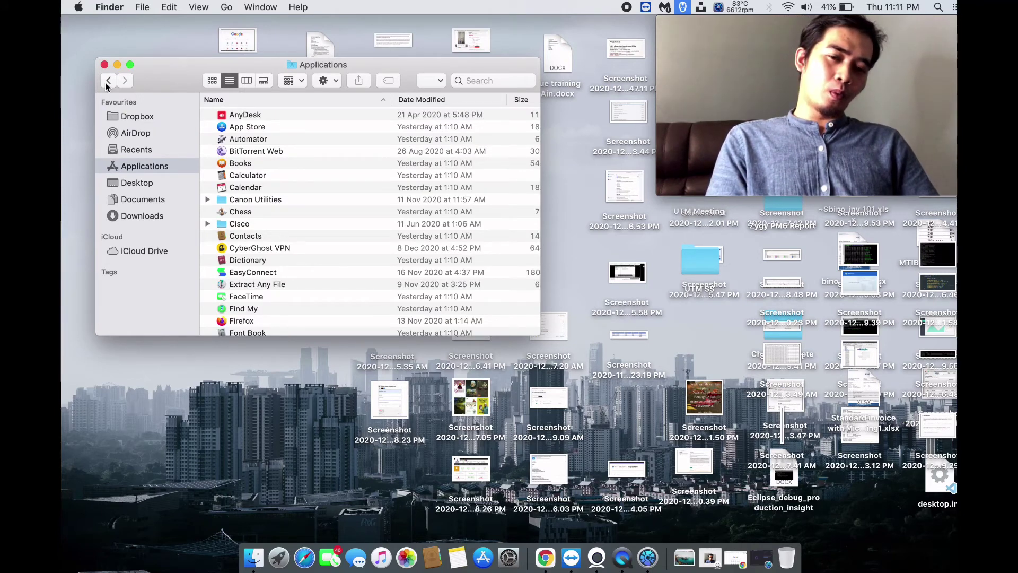
{"action": "left_click", "coordinate": [104, 64]}
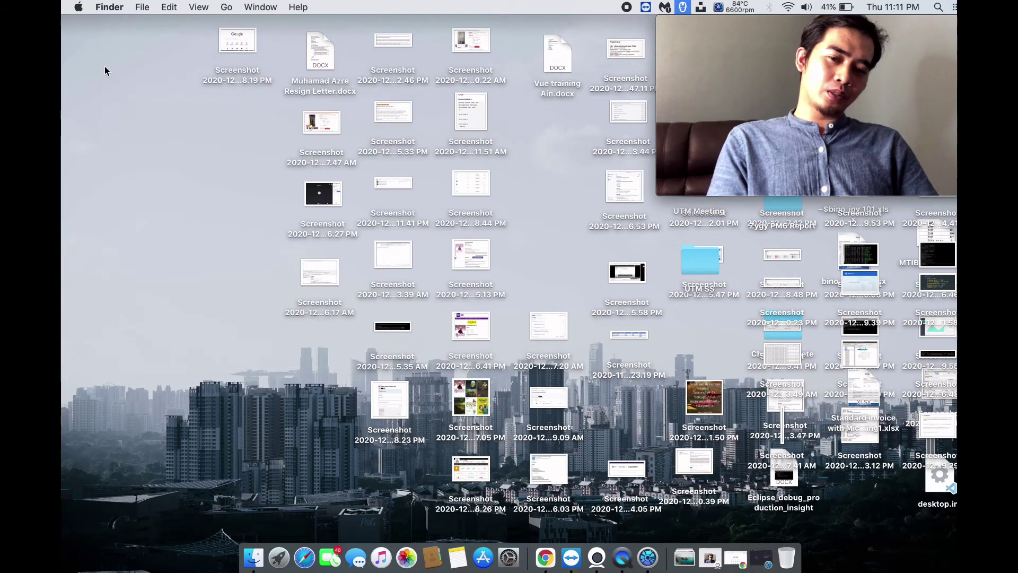
{"action": "right_click", "coordinate": [122, 204]}
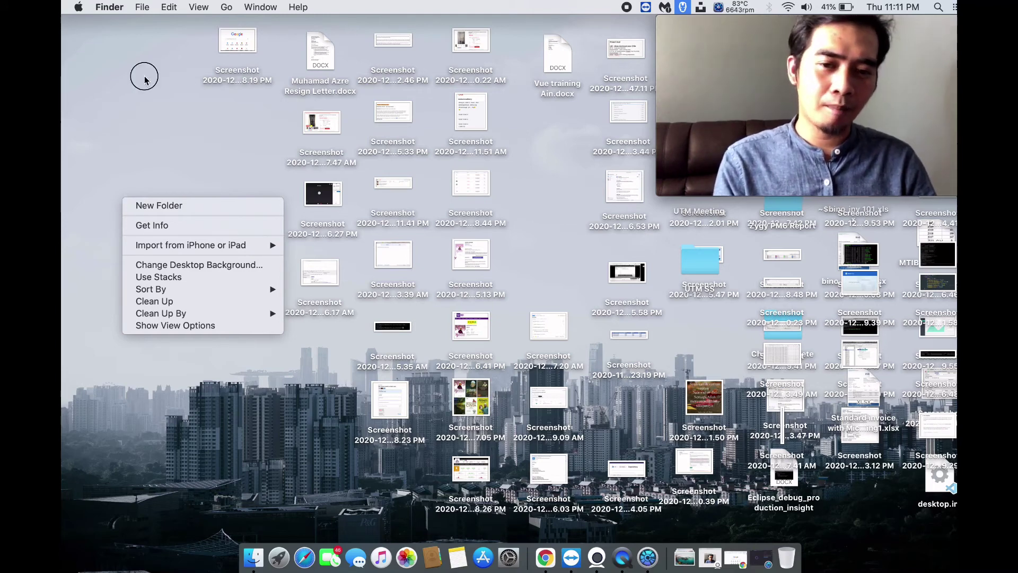
{"action": "left_click", "coordinate": [114, 42]}
{"action": "left_click", "coordinate": [78, 7]}
{"action": "key", "text": "Escape"}
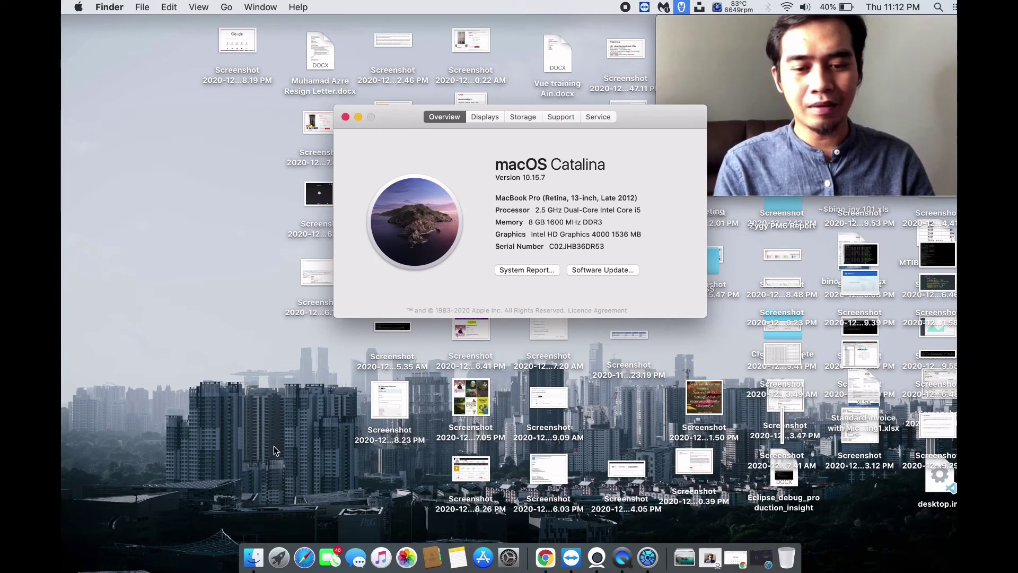
Step: Open the Applications folder in a new Finder window, examine the application sizes and select AnyDesk
{"action": "left_click", "coordinate": [253, 555]}
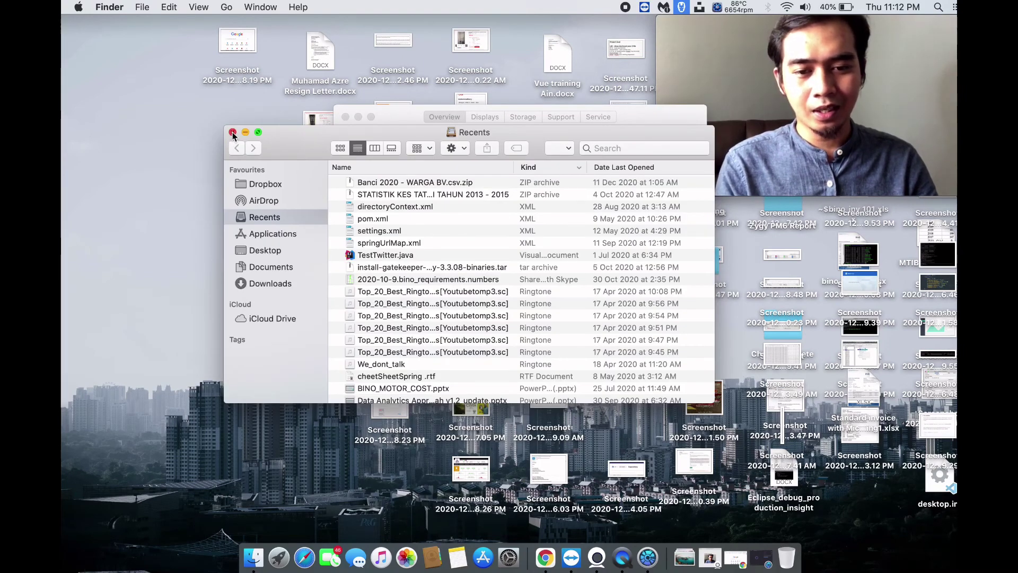
{"action": "left_click", "coordinate": [270, 234]}
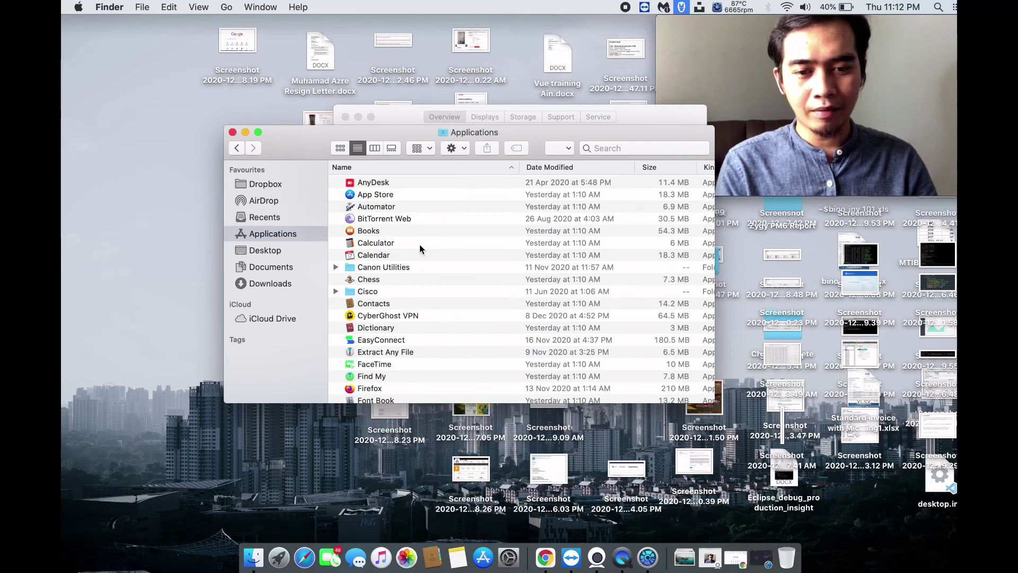
{"action": "scroll", "coordinate": [494, 238], "scroll_direction": "up", "scroll_amount": 2}
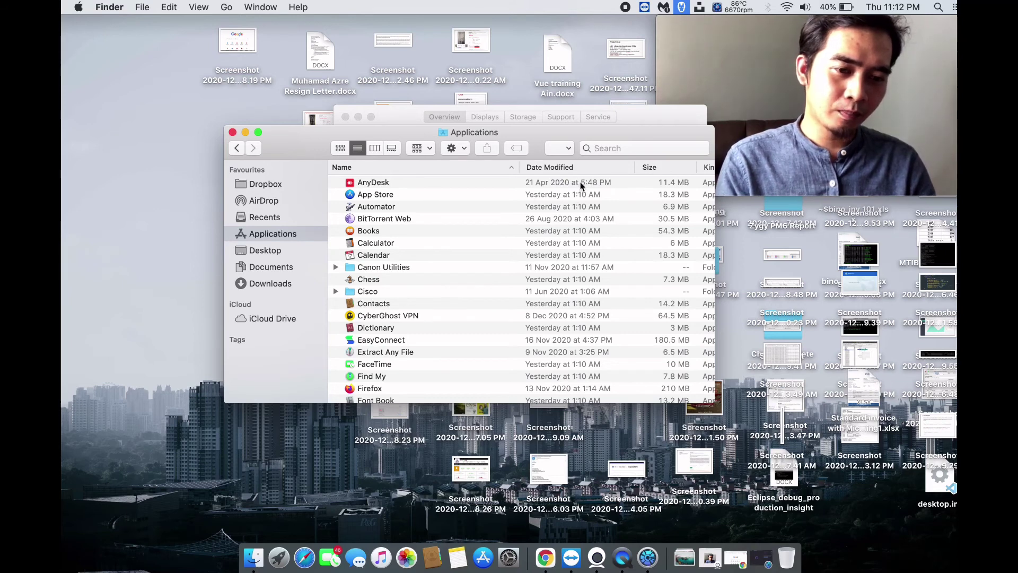
{"action": "scroll", "coordinate": [650, 190], "scroll_direction": "right", "scroll_amount": 2}
{"action": "scroll", "coordinate": [650, 190], "scroll_direction": "left", "scroll_amount": 2}
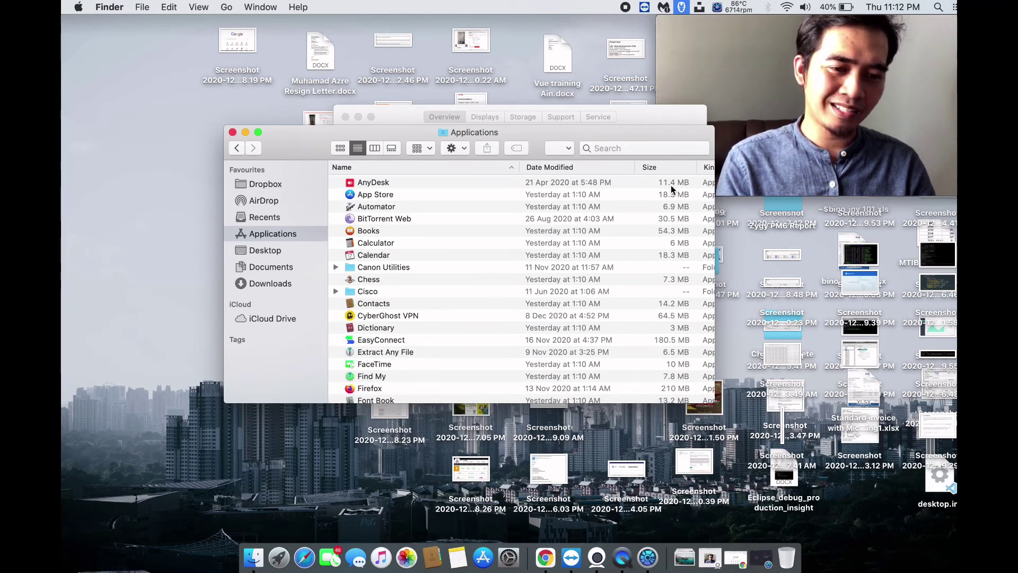
{"action": "scroll", "coordinate": [629, 196], "scroll_direction": "right", "scroll_amount": 2}
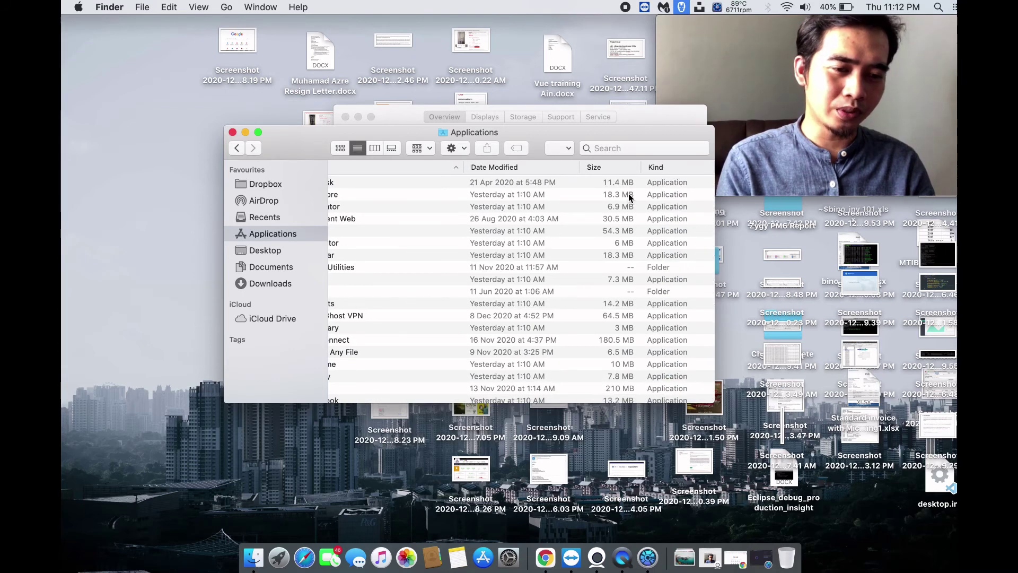
{"action": "scroll", "coordinate": [629, 197], "scroll_direction": "left", "scroll_amount": 2}
{"action": "scroll", "coordinate": [629, 197], "scroll_direction": "right", "scroll_amount": 1}
{"action": "left_click", "coordinate": [478, 182]}
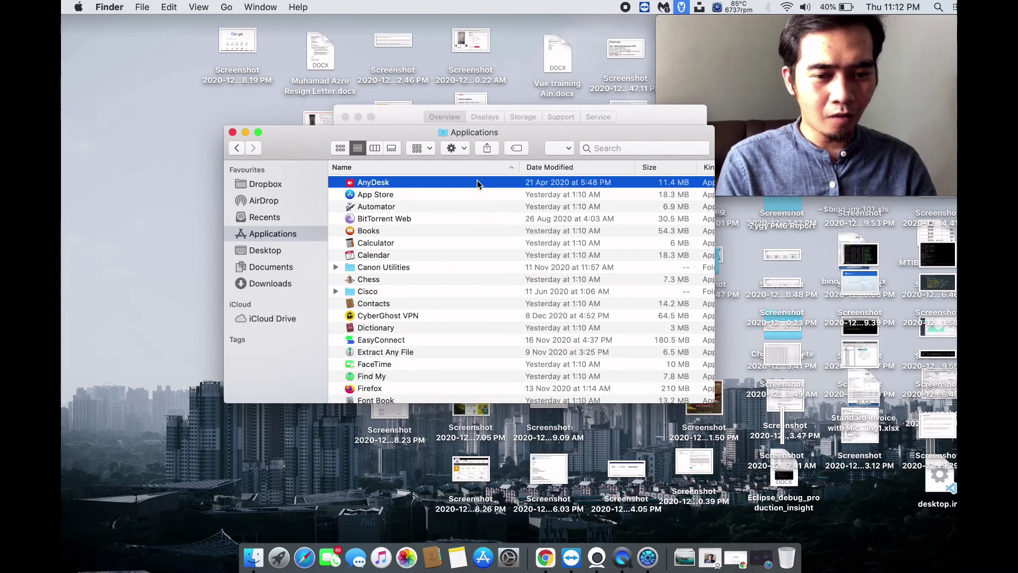